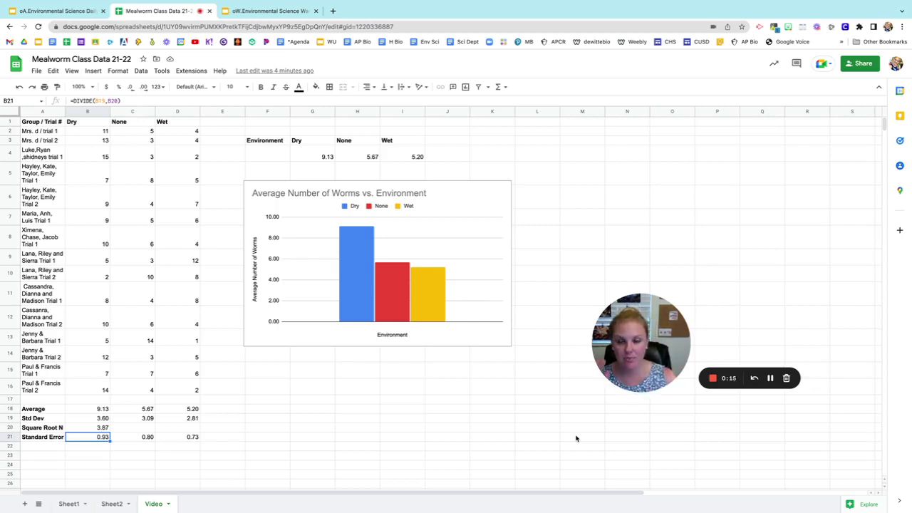
# Examine the worm chart and the formula behind the Dry column's average
pyautogui.click(464, 216)
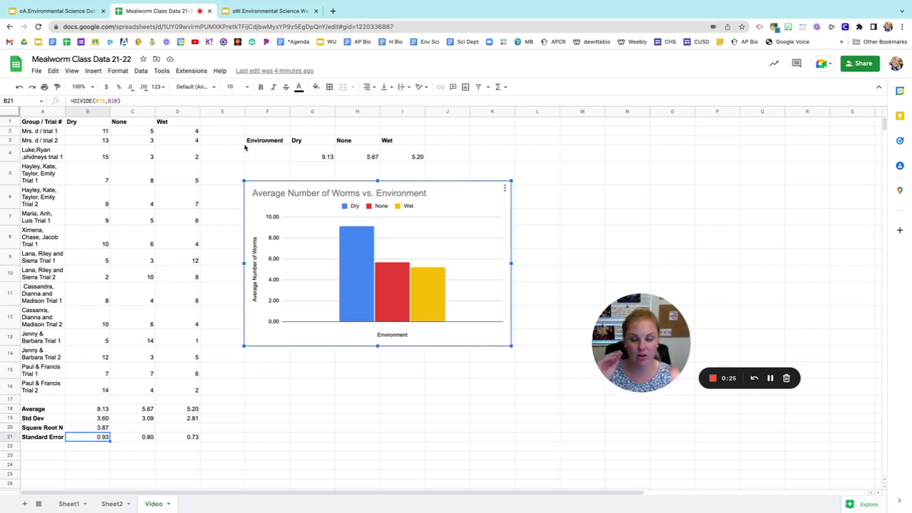
pyautogui.doubleClick(80, 409)
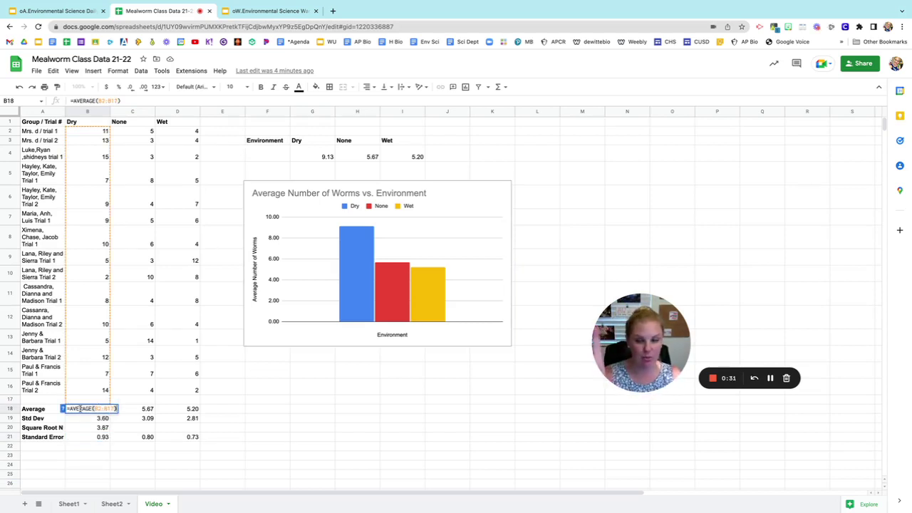
pyautogui.click(385, 456)
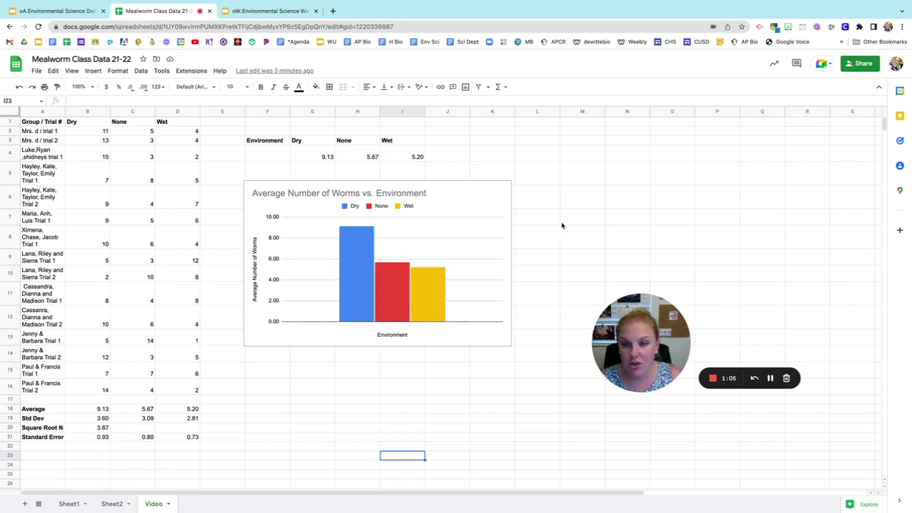
# Open the worm column chart for editing and select the Dry series in its series customization settings
pyautogui.click(457, 203)
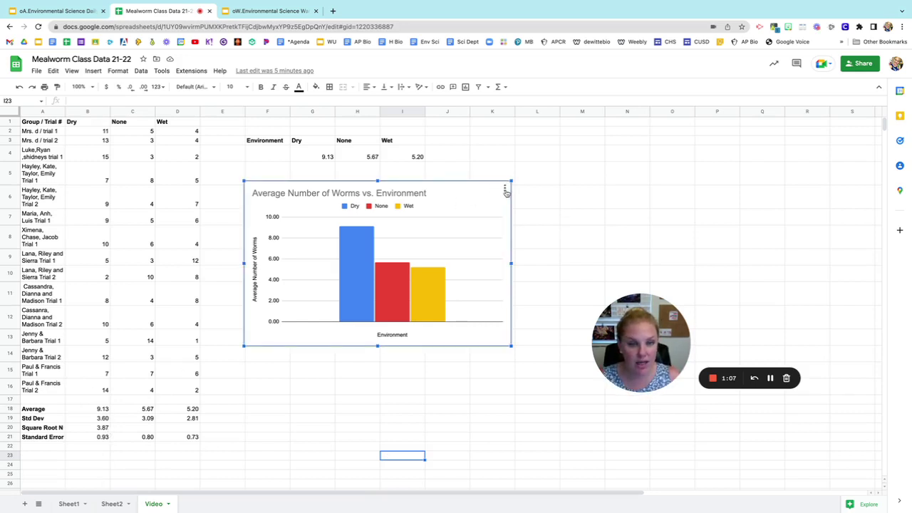
pyautogui.click(506, 190)
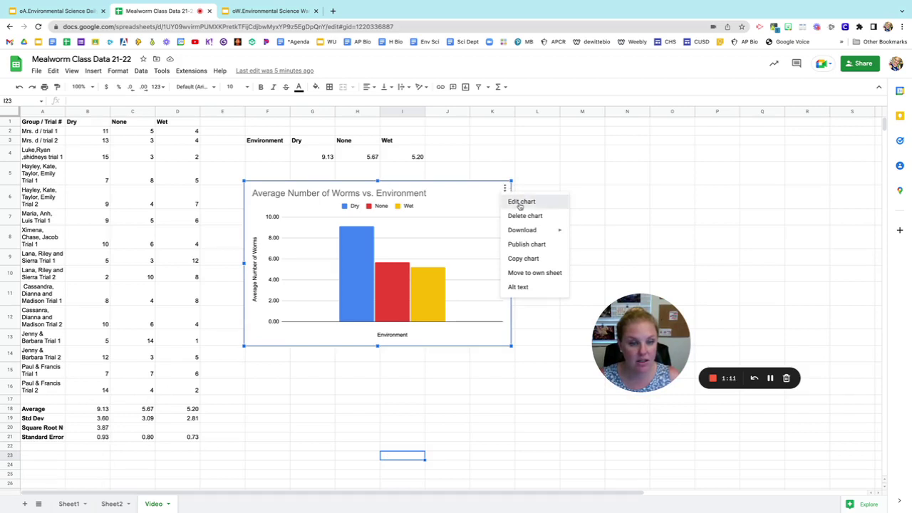
pyautogui.click(521, 202)
pyautogui.moveTo(653, 302); pyautogui.dragTo(541, 364)
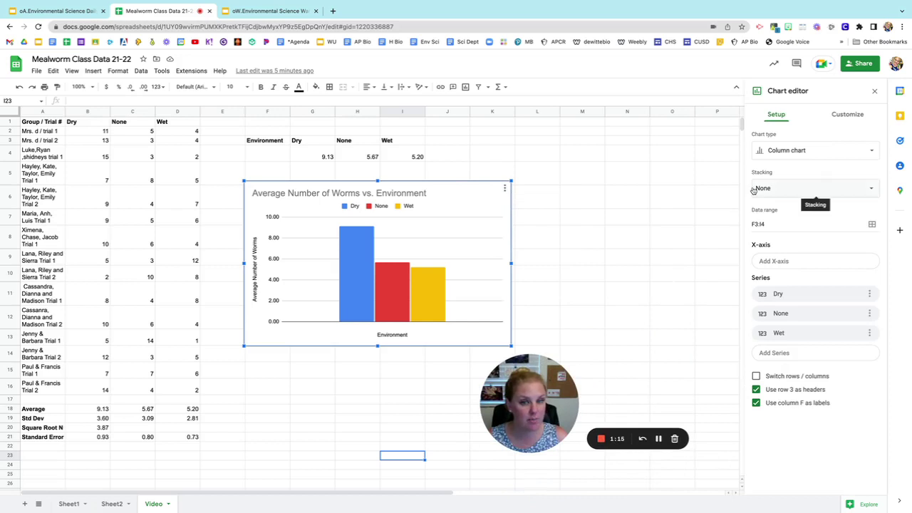
pyautogui.click(846, 118)
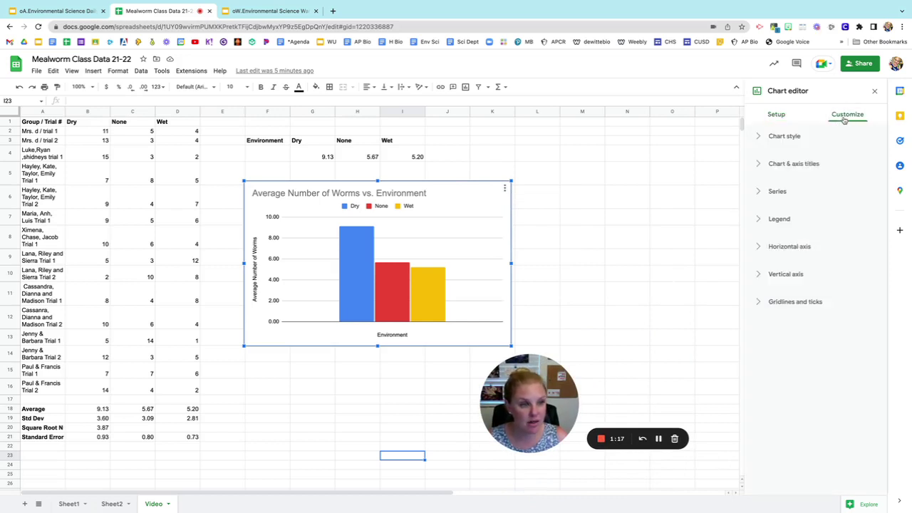
pyautogui.click(777, 192)
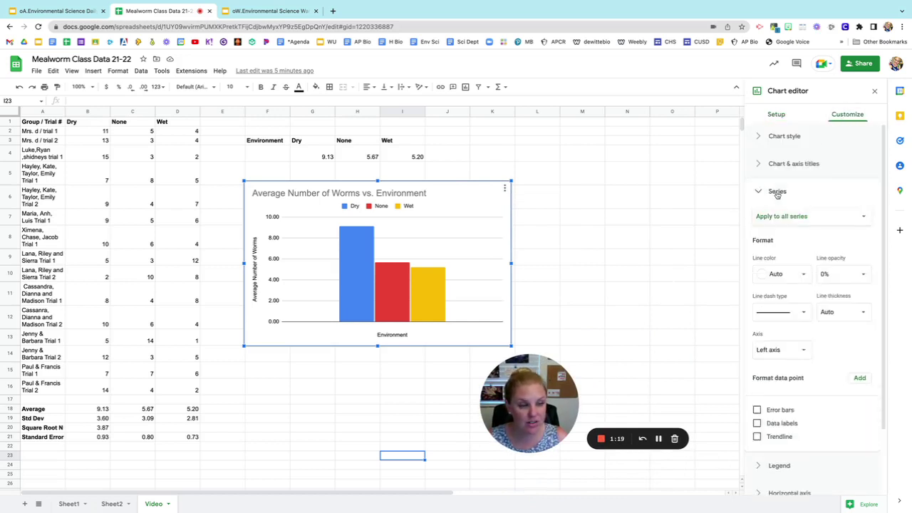
pyautogui.click(781, 216)
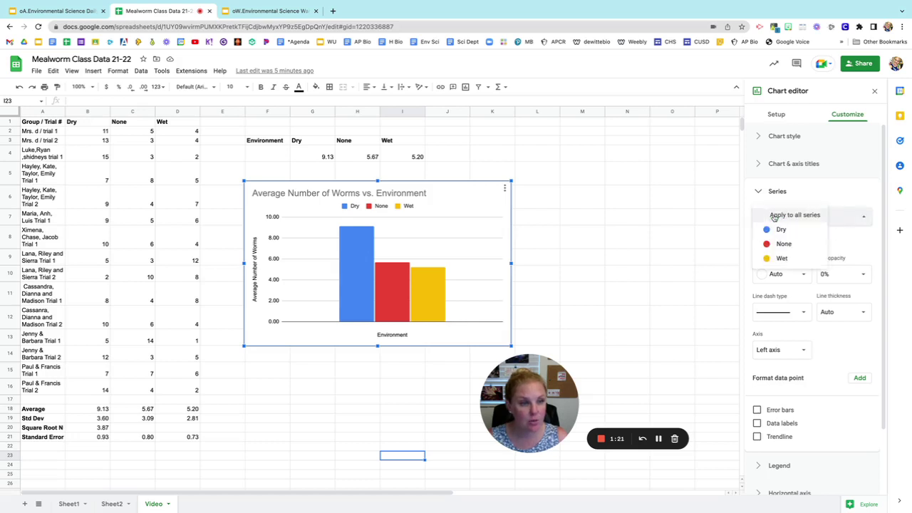
pyautogui.click(777, 229)
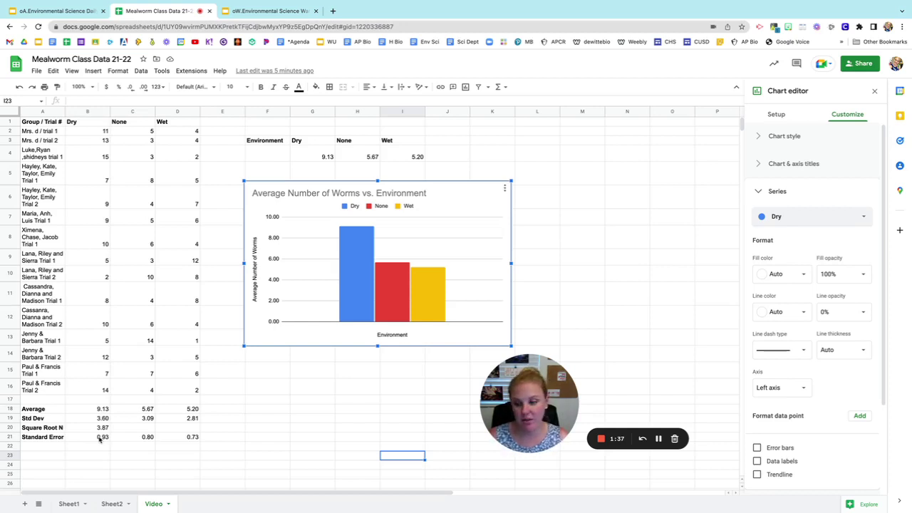
pyautogui.click(353, 242)
pyautogui.click(349, 238)
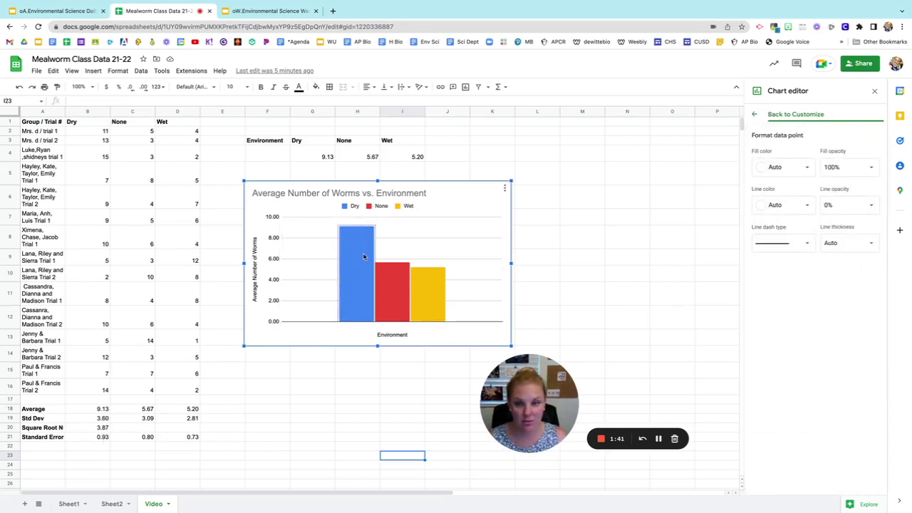
pyautogui.click(754, 114)
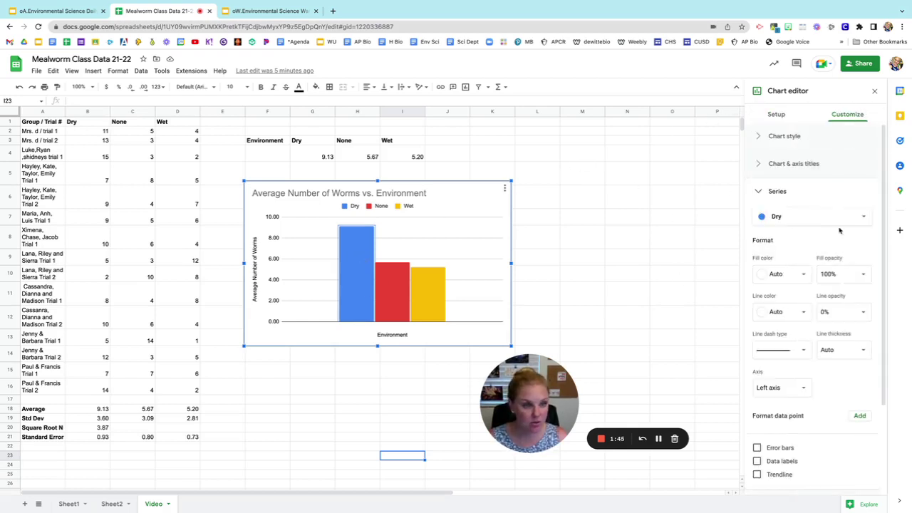
# Add error bars to the Dry series with type Constant and a value of 0.93
pyautogui.scroll(-3, 826, 376)
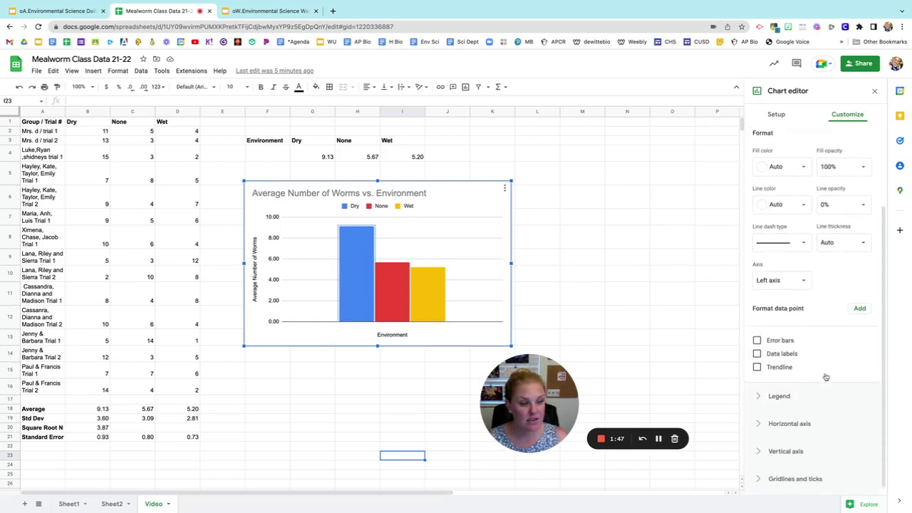
pyautogui.click(757, 337)
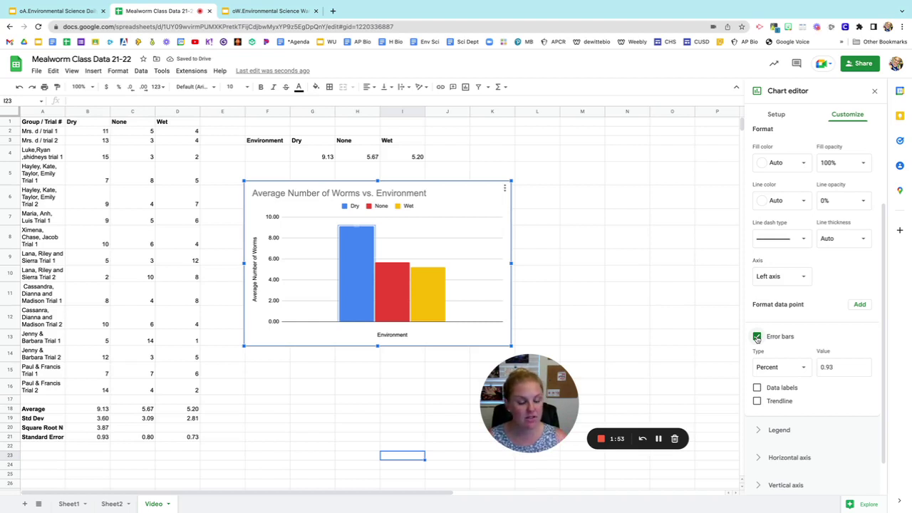
pyautogui.click(773, 367)
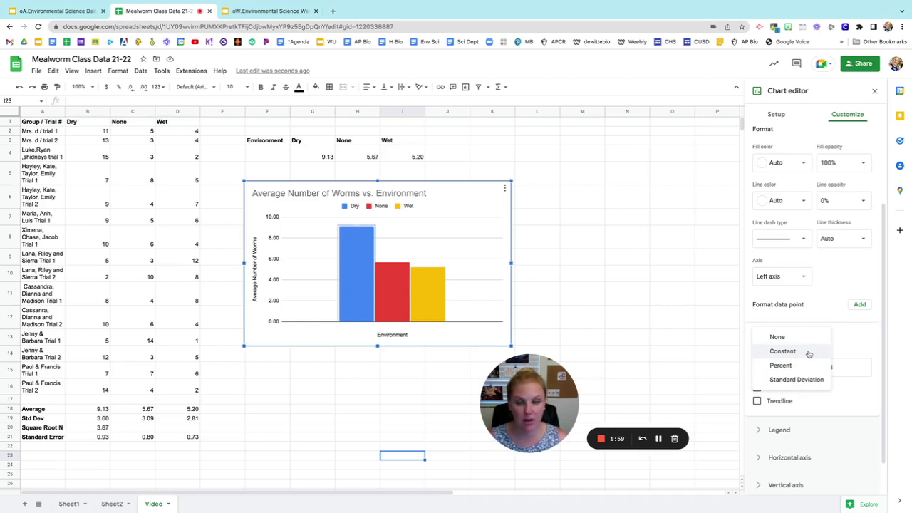
pyautogui.click(783, 352)
pyautogui.click(836, 369)
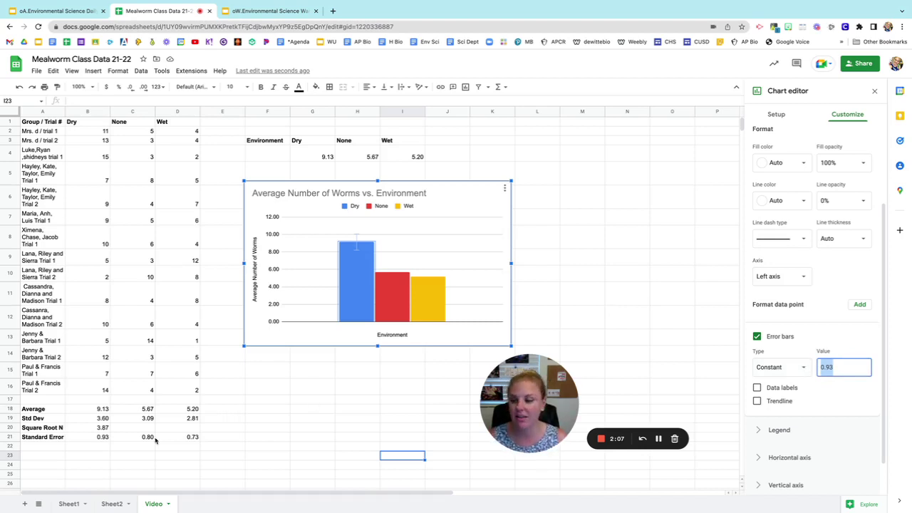
# Examine the formula behind the Dry standard error and compare it with the error bar on the Dry column
pyautogui.click(99, 439)
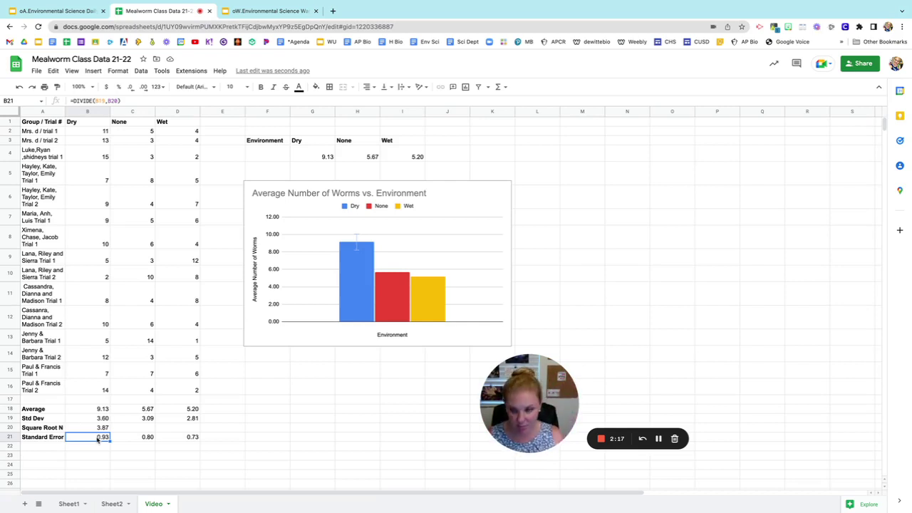
pyautogui.doubleClick(94, 438)
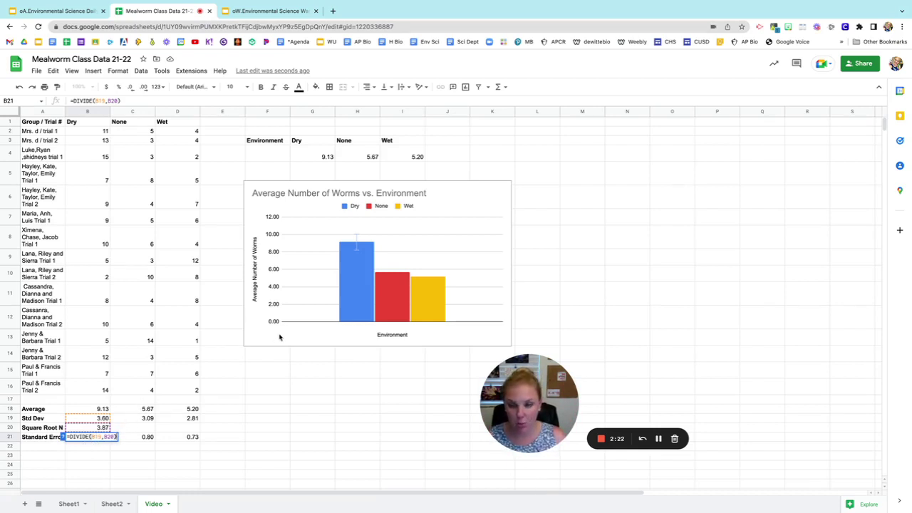
pyautogui.click(347, 280)
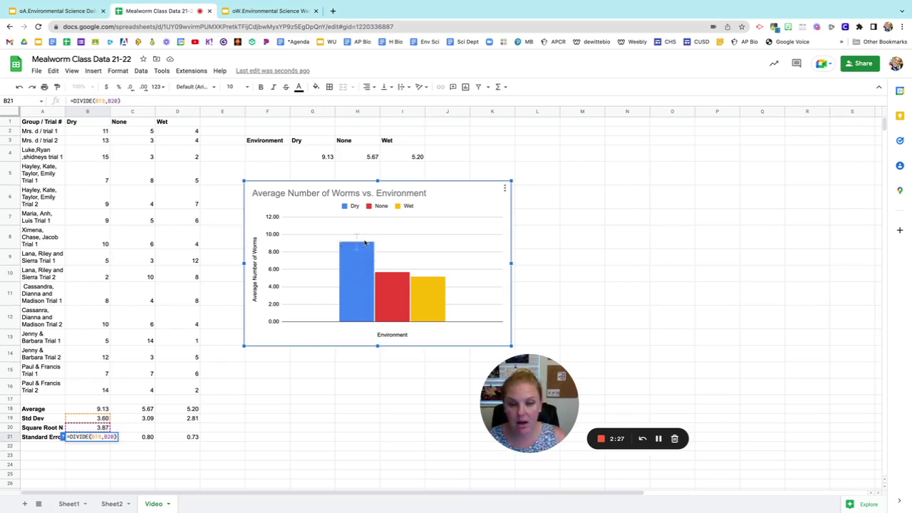
pyautogui.moveTo(357, 259)
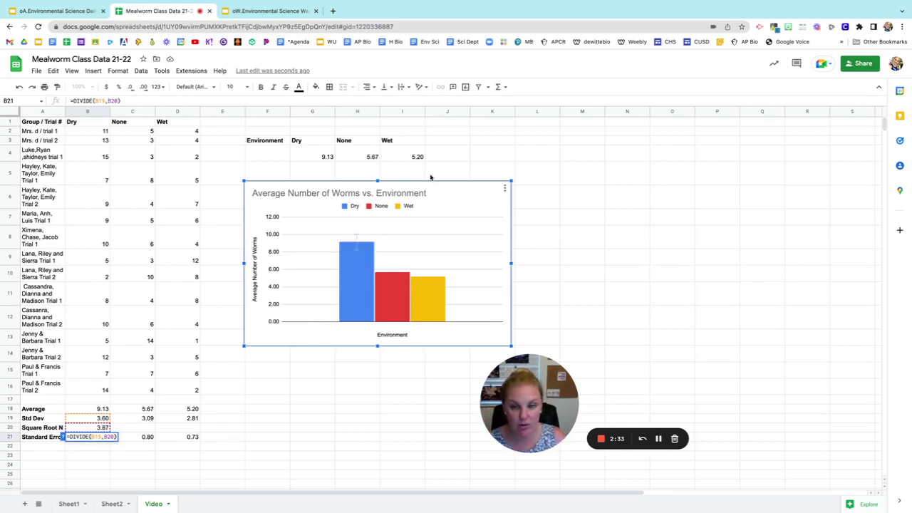
pyautogui.click(299, 468)
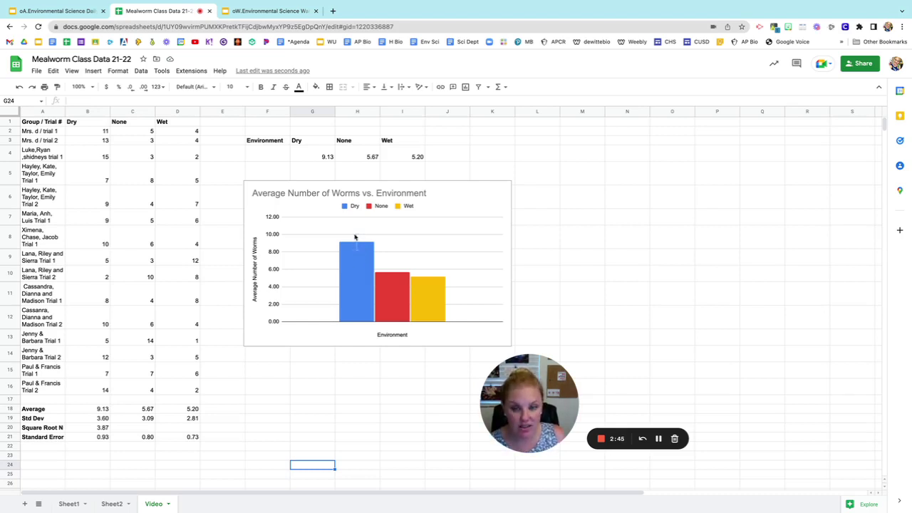
# Reopen the chart for editing and turn on error bars for the None series
pyautogui.click(506, 189)
pyautogui.click(519, 202)
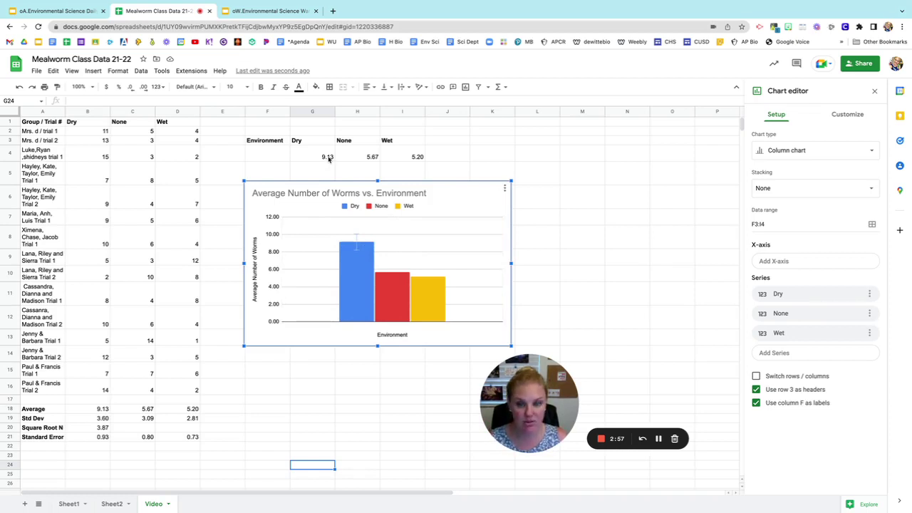
pyautogui.click(383, 289)
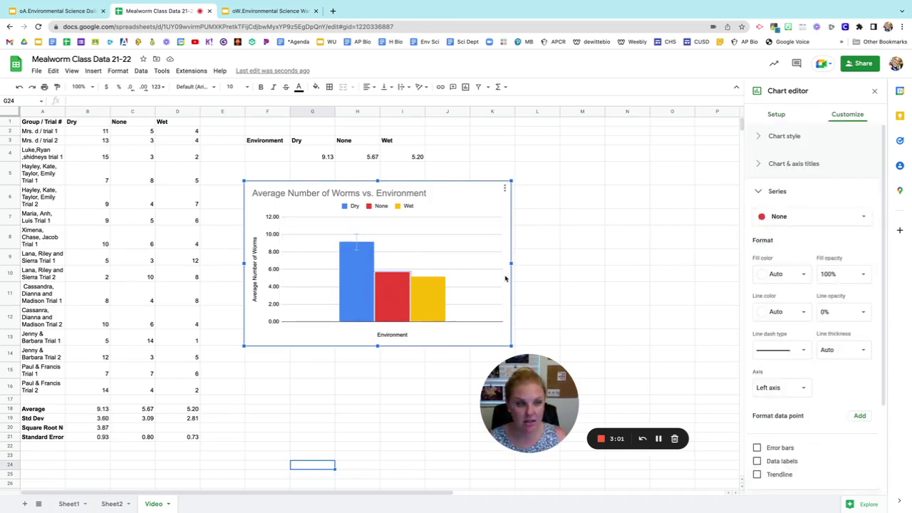
pyautogui.scroll(-2, 801, 440)
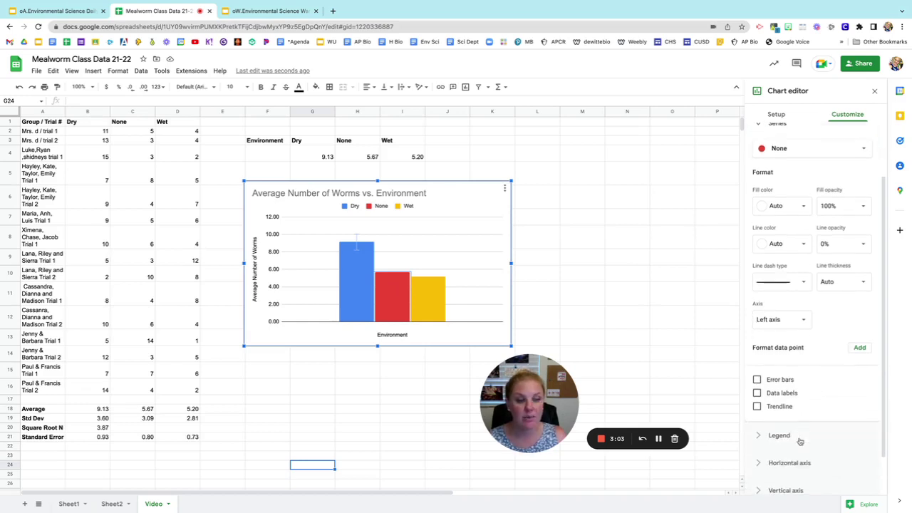
pyautogui.click(757, 380)
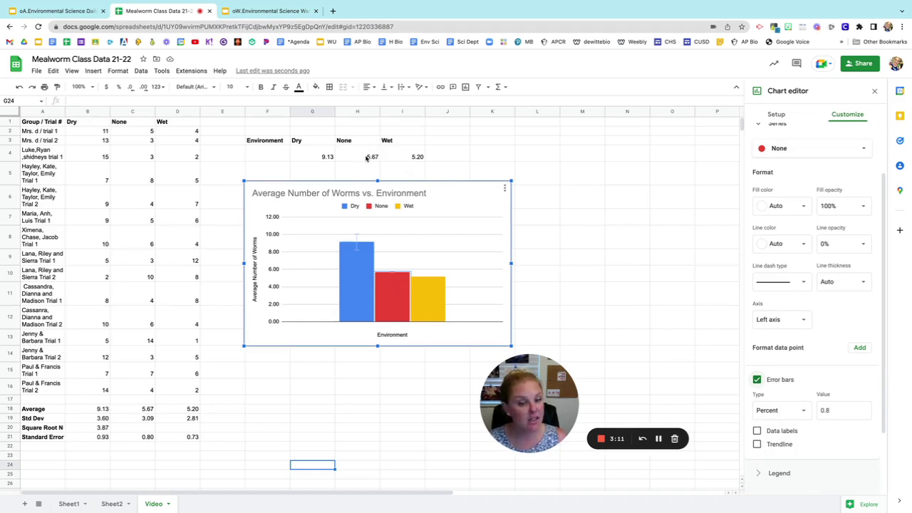
# Check the None standard error cell and set the None series' error bars to type Constant with a value of 0.8
pyautogui.click(142, 437)
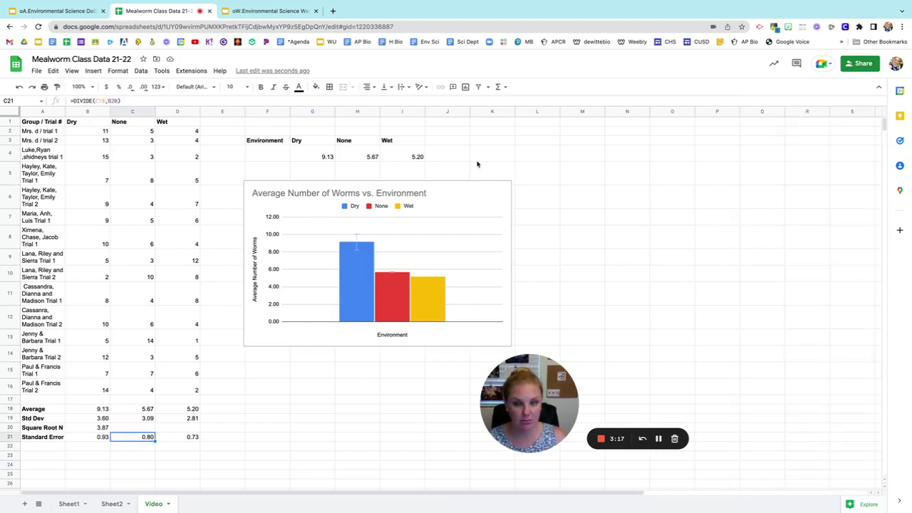
pyautogui.click(503, 195)
pyautogui.click(504, 191)
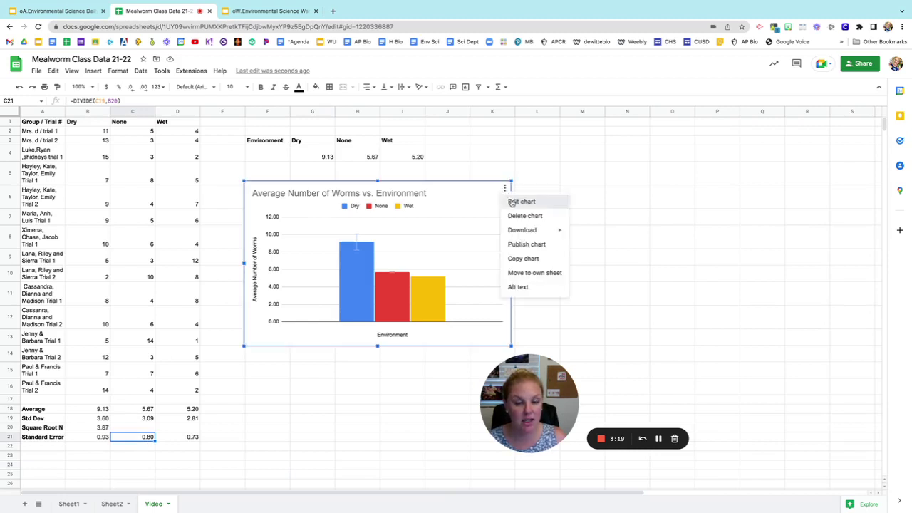
pyautogui.click(514, 202)
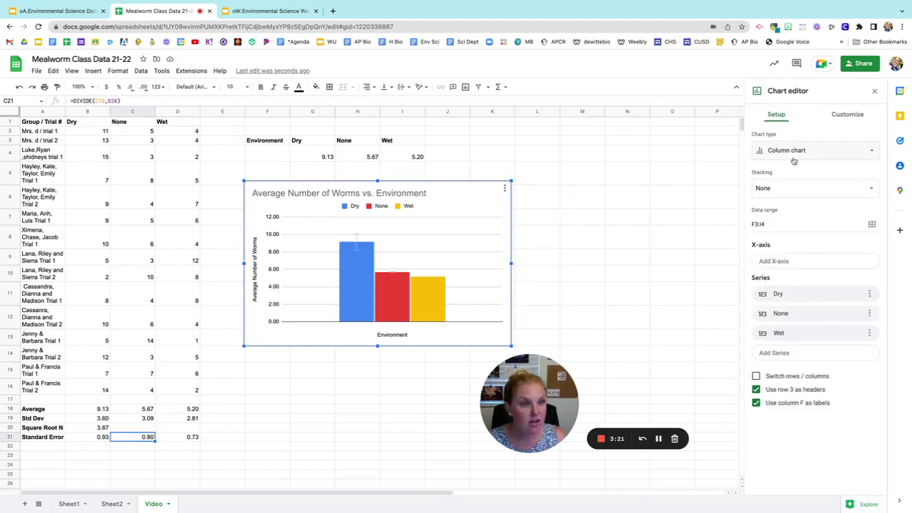
pyautogui.click(848, 116)
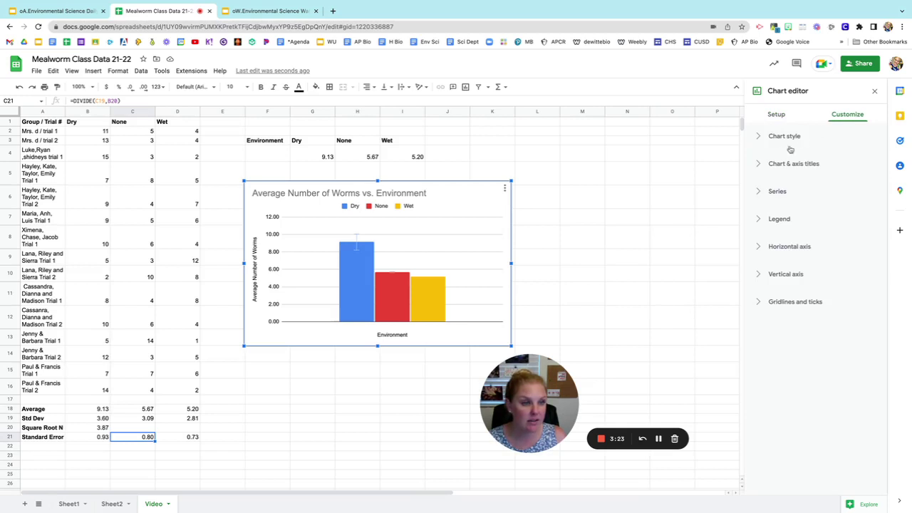
pyautogui.click(393, 298)
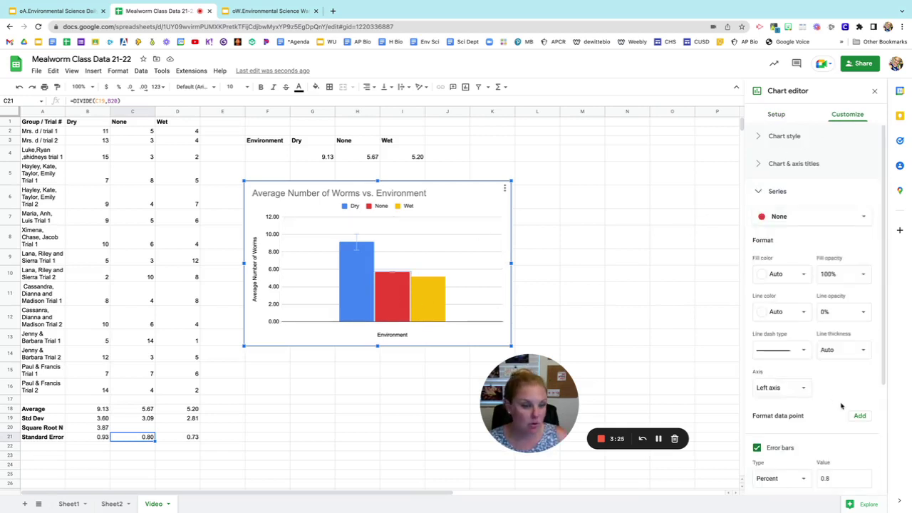
pyautogui.scroll(-2, 841, 405)
pyautogui.click(789, 384)
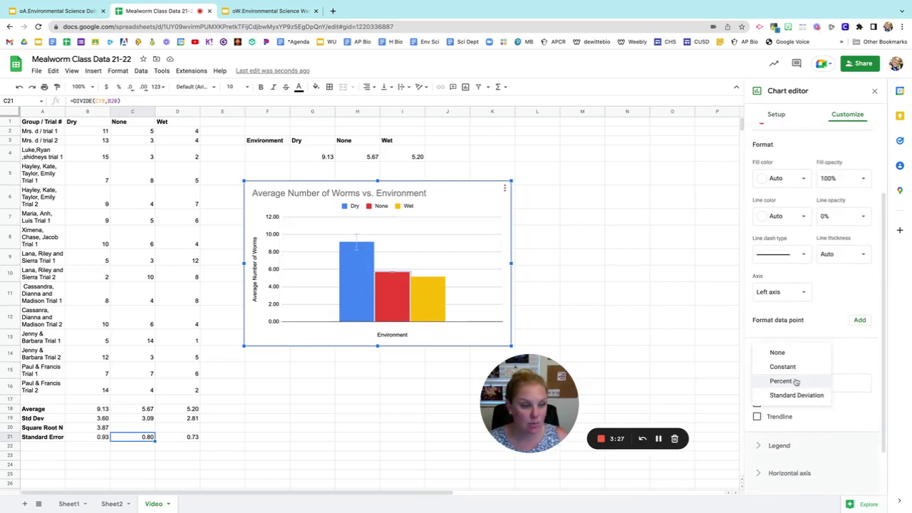
pyautogui.click(783, 367)
pyautogui.click(843, 386)
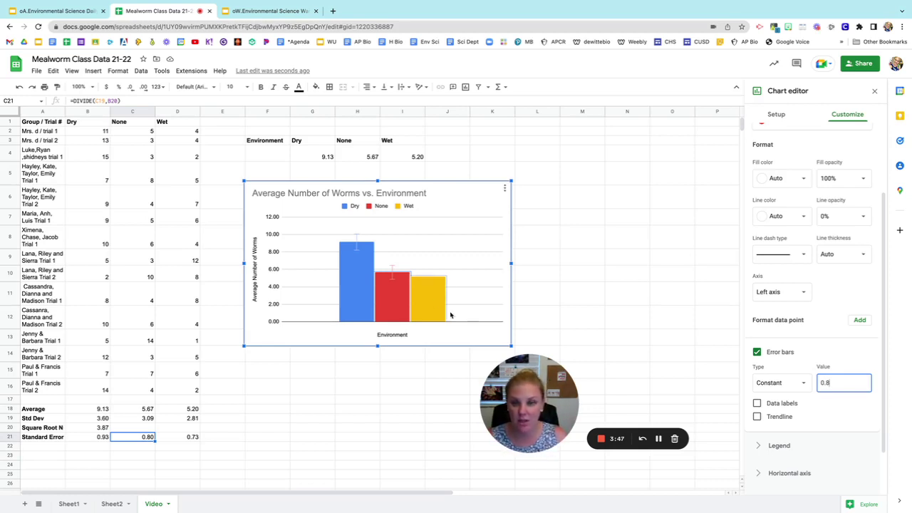
# Add error bars to the Wet series with type Constant and a value of 0.73
pyautogui.click(427, 302)
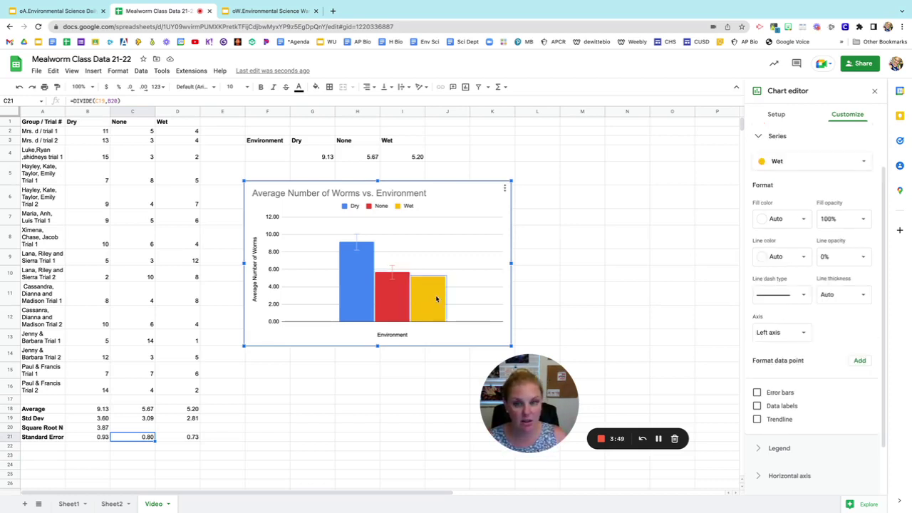
pyautogui.click(769, 397)
pyautogui.click(777, 425)
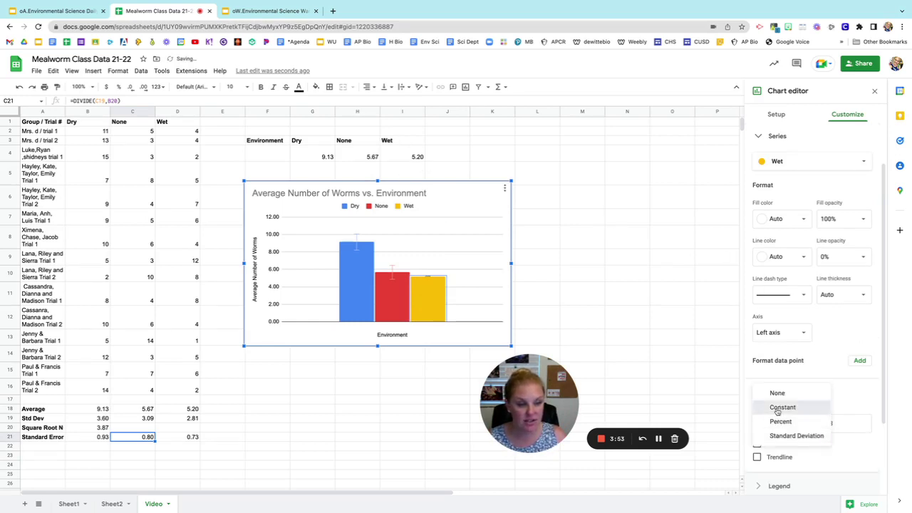
pyautogui.click(777, 410)
pyautogui.click(835, 423)
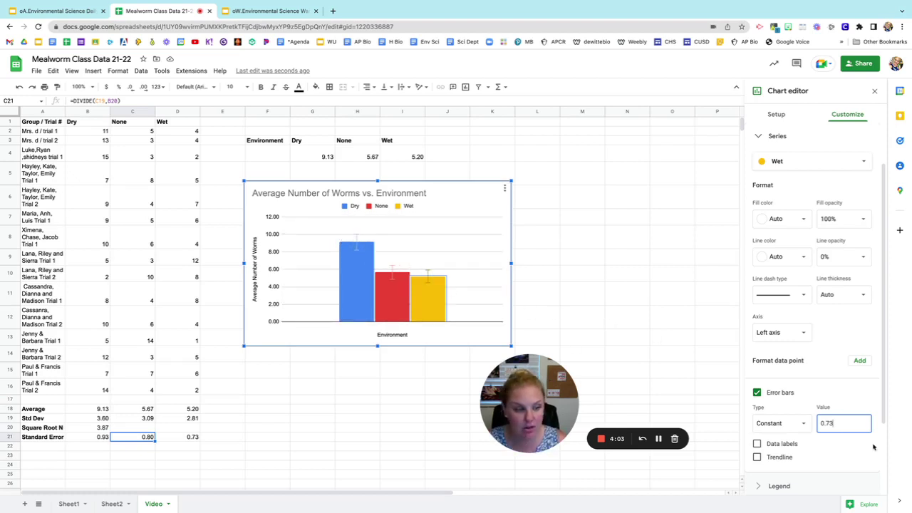
# Try a constant error bar value of 2 on the Wet series, leaving its trendline off
pyautogui.moveTo(839, 426); pyautogui.dragTo(816, 426)
pyautogui.write('2')
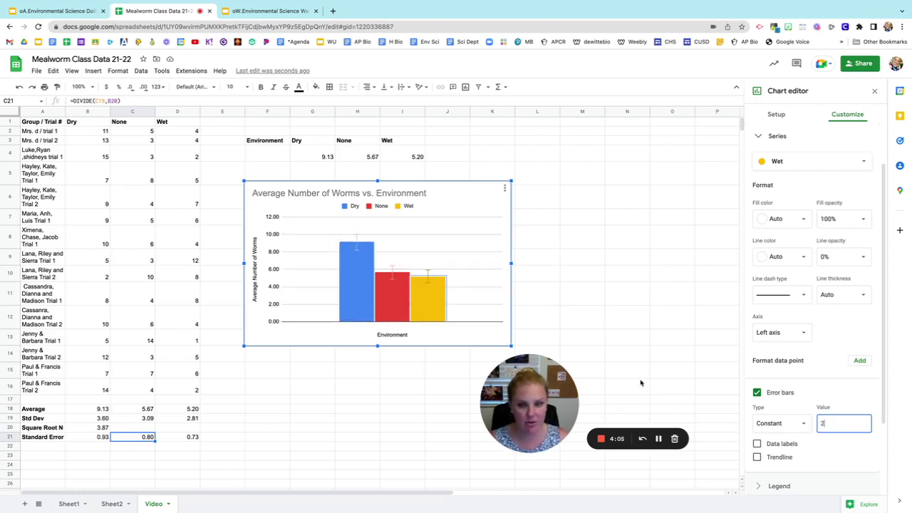
pyautogui.click(838, 463)
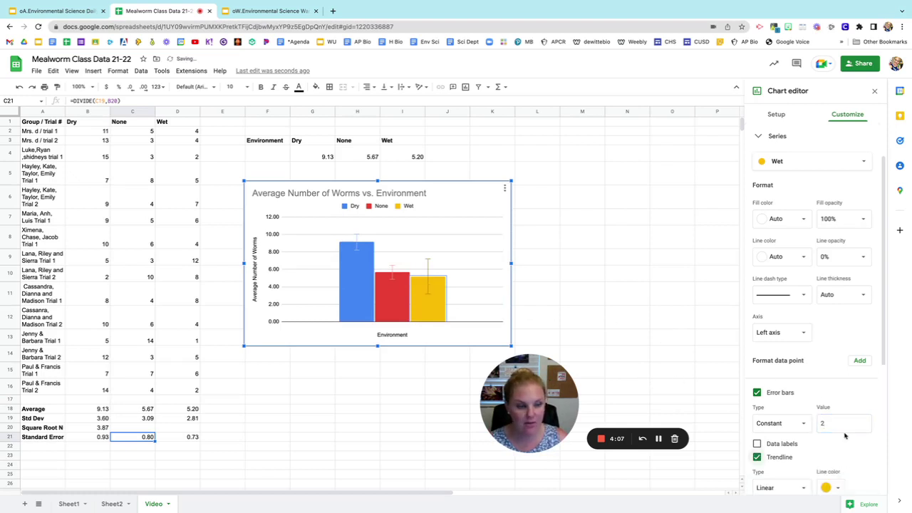
pyautogui.click(758, 458)
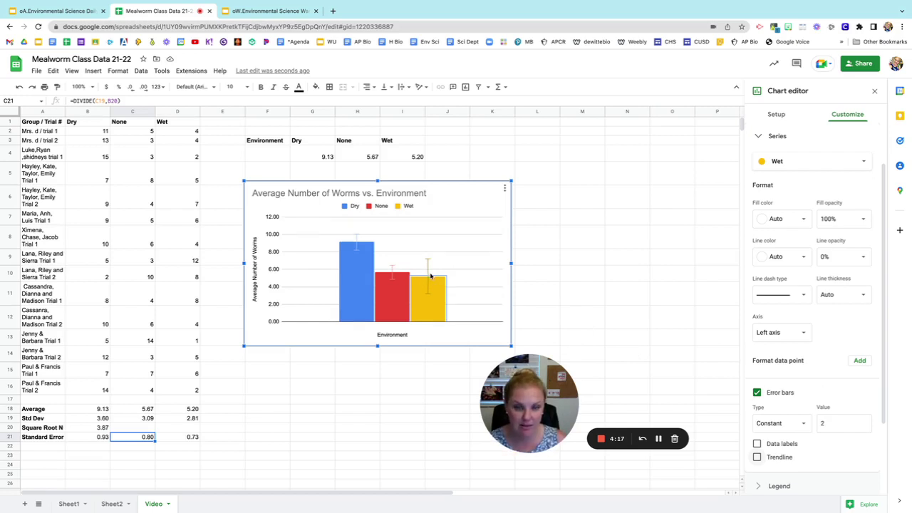
# Try constant error bar values of 0.2 and 20 on the Wet series to compare bar lengths
pyautogui.click(820, 423)
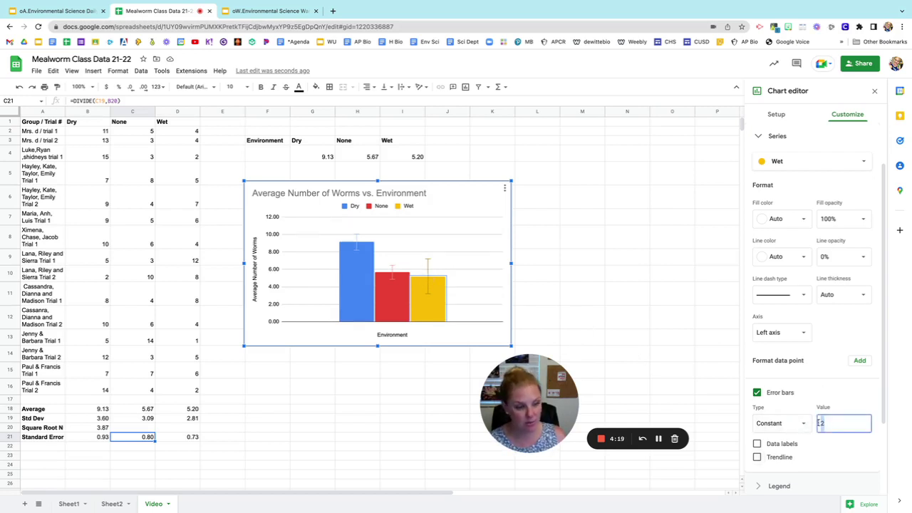
pyautogui.press('BackSpace')
pyautogui.write('0.2')
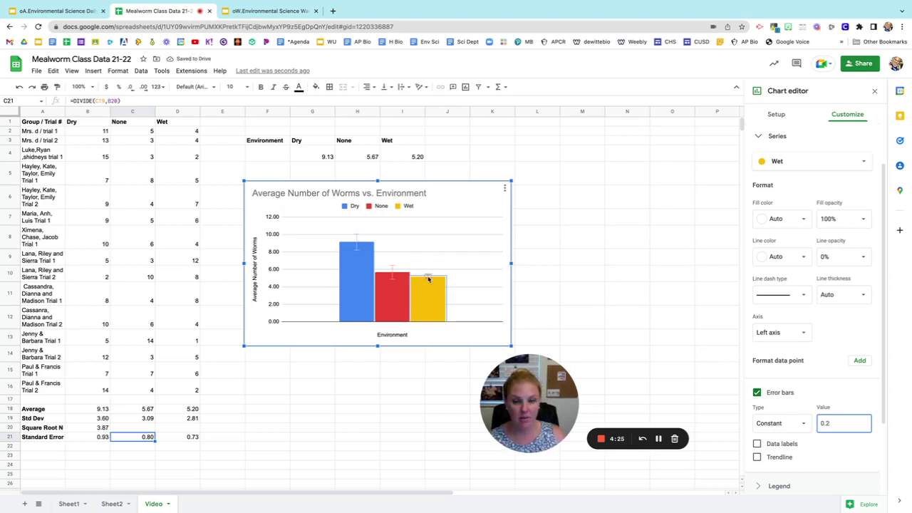
pyautogui.press('BackSpace')
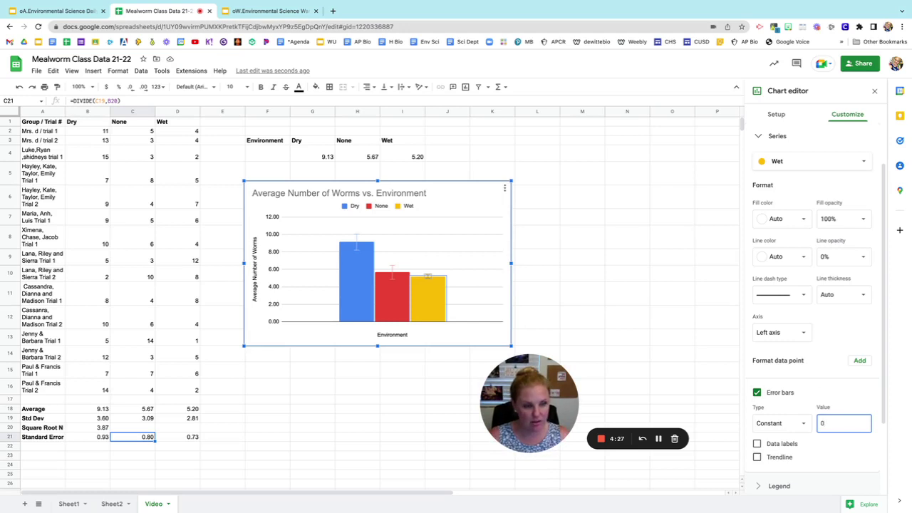
pyautogui.press('BackSpace')
pyautogui.write('20')
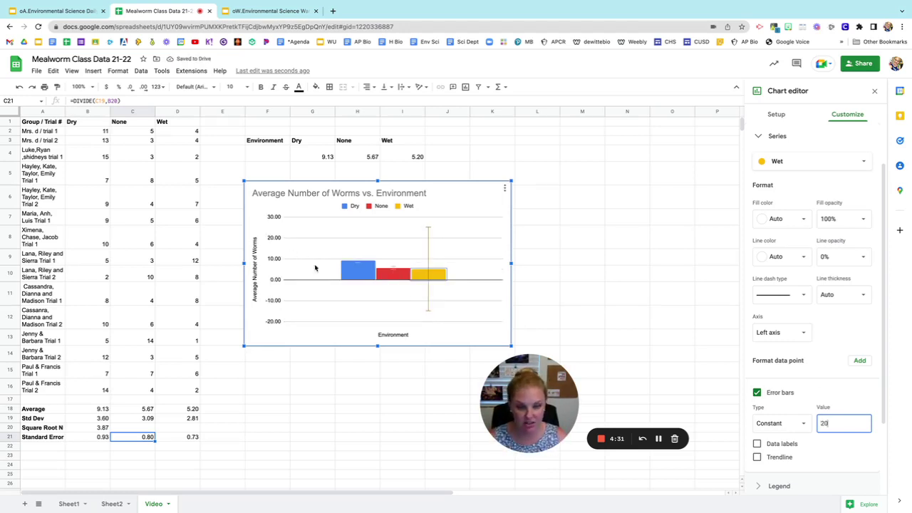
# Set the Wet series' constant error bar value back to 0.73
pyautogui.moveTo(859, 428); pyautogui.dragTo(819, 424)
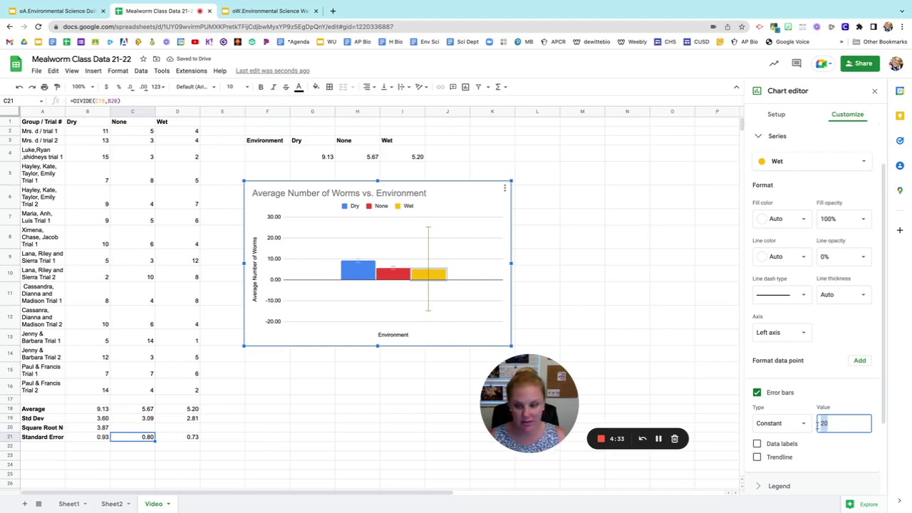
pyautogui.write('.73')
pyautogui.press('Return')
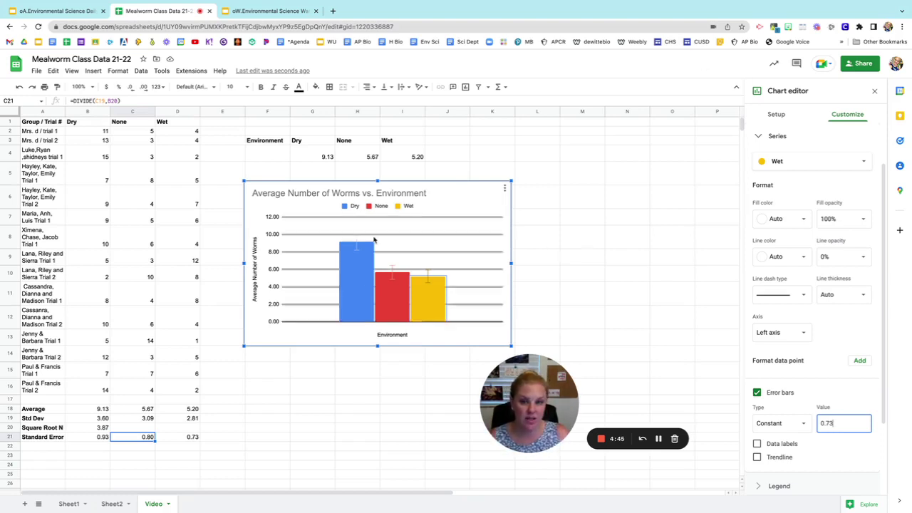
# Select the Dry, None and Wet columns in turn to review each series' own error bar settings
pyautogui.click(355, 295)
pyautogui.click(400, 303)
pyautogui.click(433, 305)
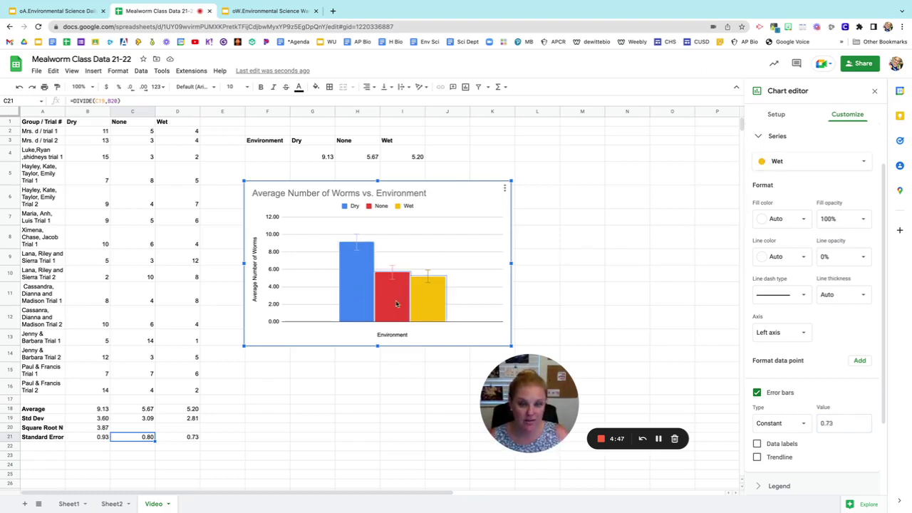
pyautogui.click(395, 305)
pyautogui.click(369, 304)
pyautogui.click(397, 308)
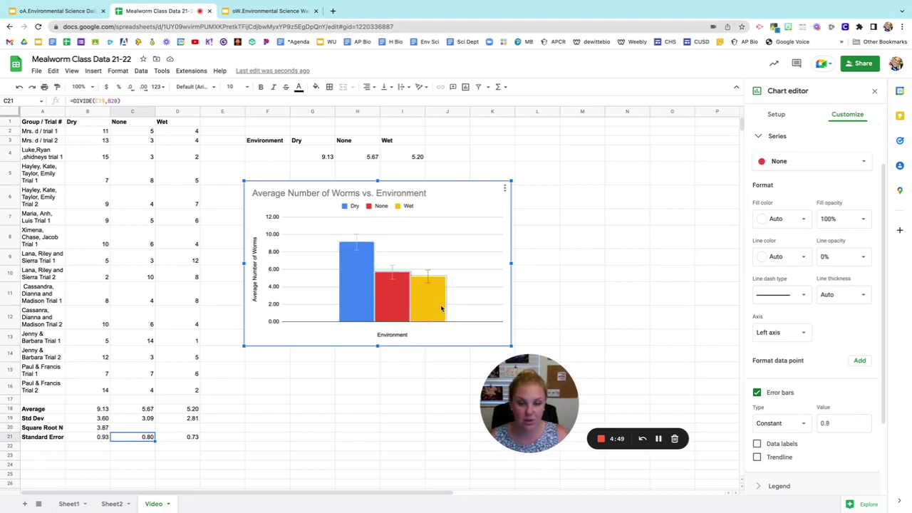
pyautogui.click(442, 309)
# Insert a column chart from the averages table F3:I4 and place it beside the existing chart
pyautogui.click(261, 143)
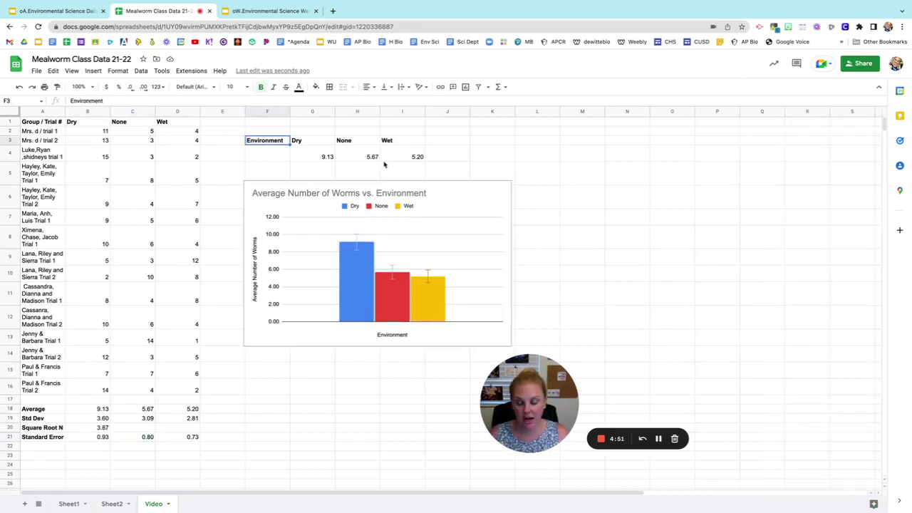
pyautogui.keyDown('shift'); pyautogui.click(418, 158); pyautogui.keyUp('shift')
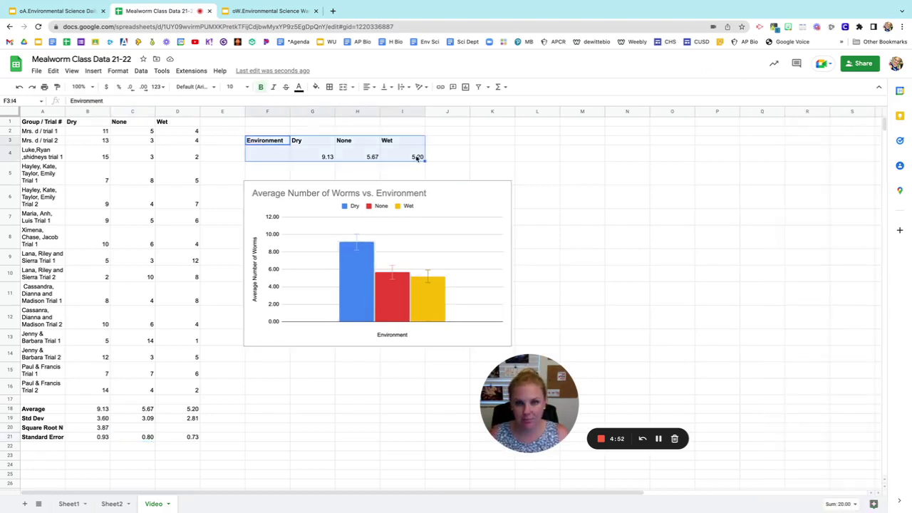
pyautogui.click(118, 71)
pyautogui.moveTo(93, 72)
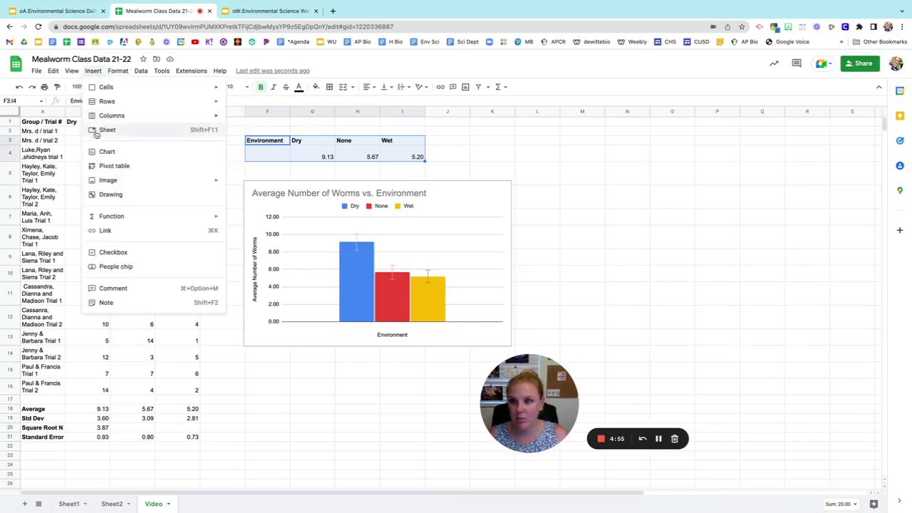
pyautogui.click(102, 152)
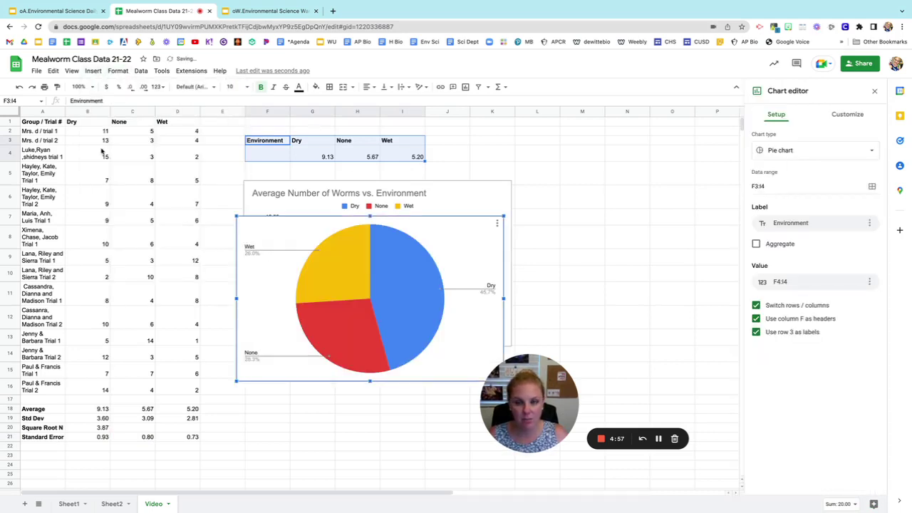
pyautogui.click(852, 155)
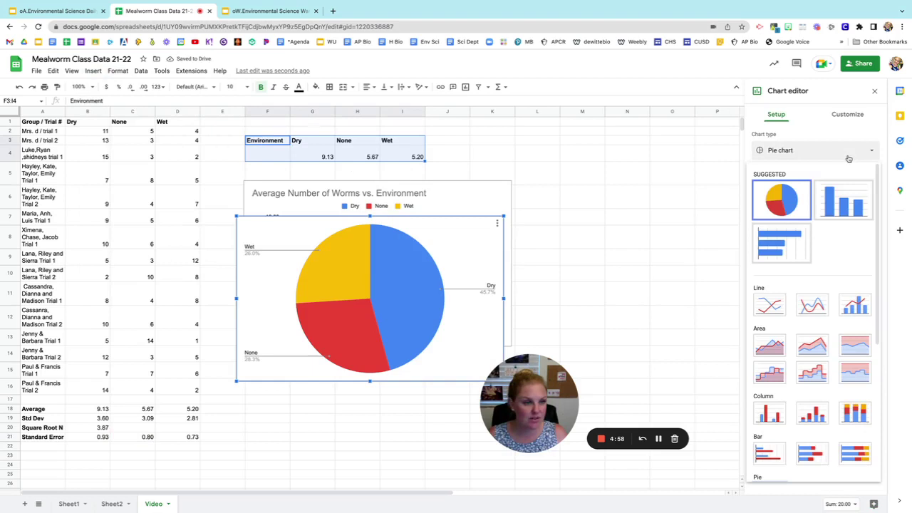
pyautogui.click(850, 201)
pyautogui.moveTo(358, 222); pyautogui.dragTo(593, 145)
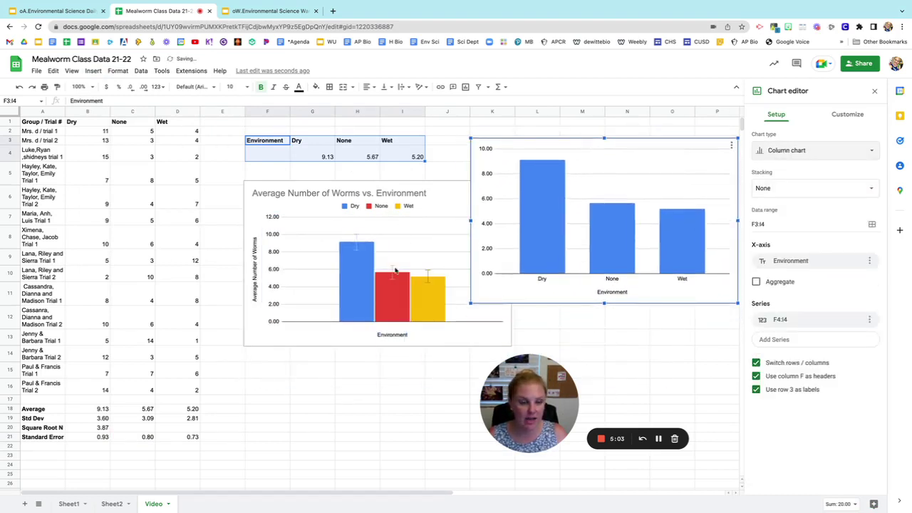
# Add error bars to the new chart's Column 1 series with type Constant and a value of 1
pyautogui.doubleClick(563, 257)
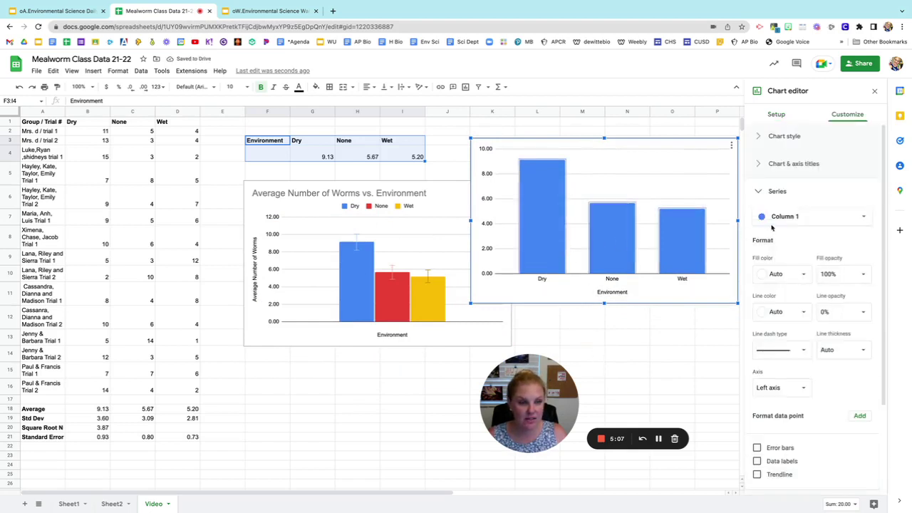
pyautogui.click(775, 224)
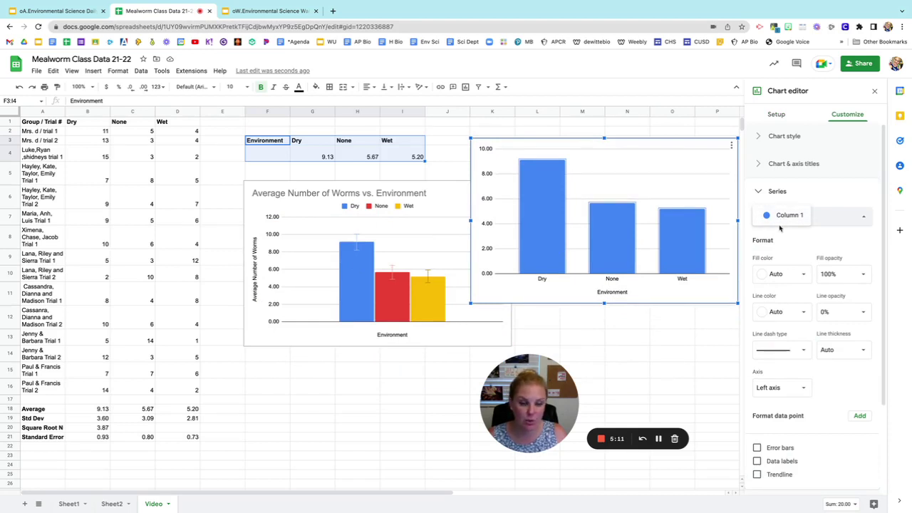
pyautogui.click(757, 447)
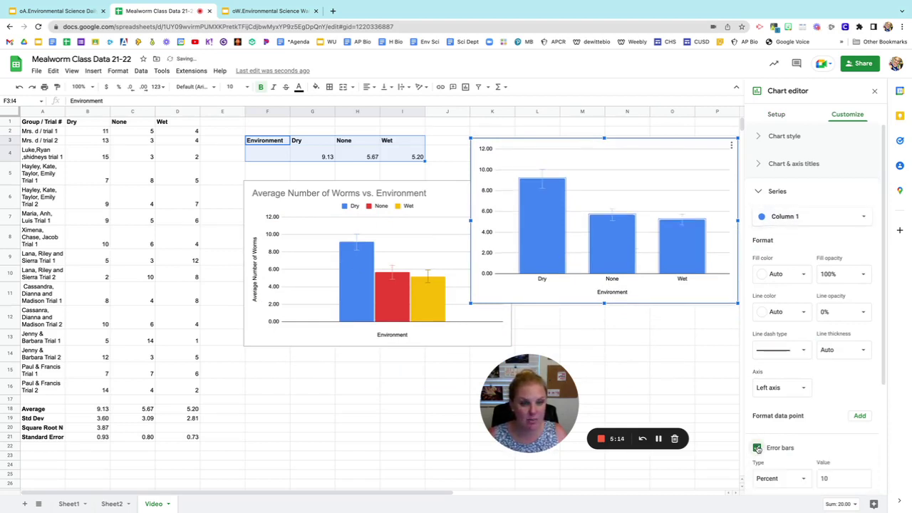
pyautogui.click(799, 476)
pyautogui.click(784, 461)
pyautogui.click(824, 477)
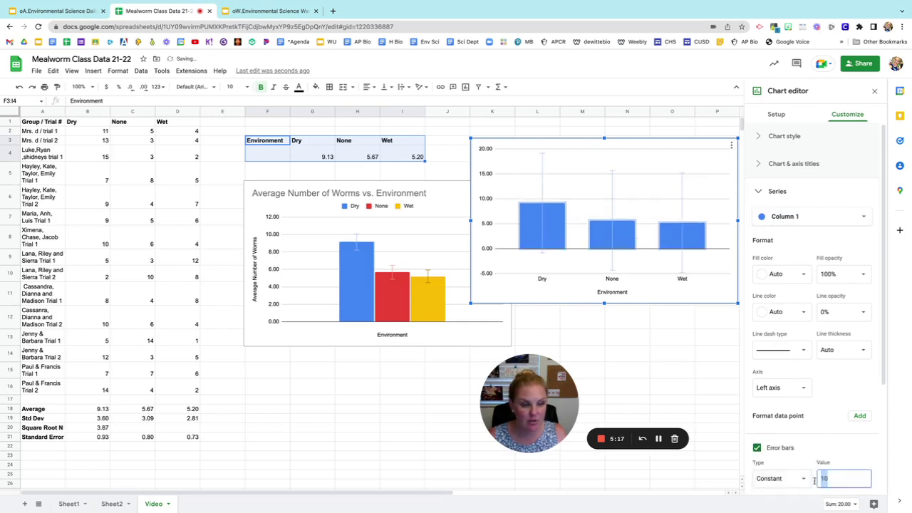
pyautogui.press('BackSpace')
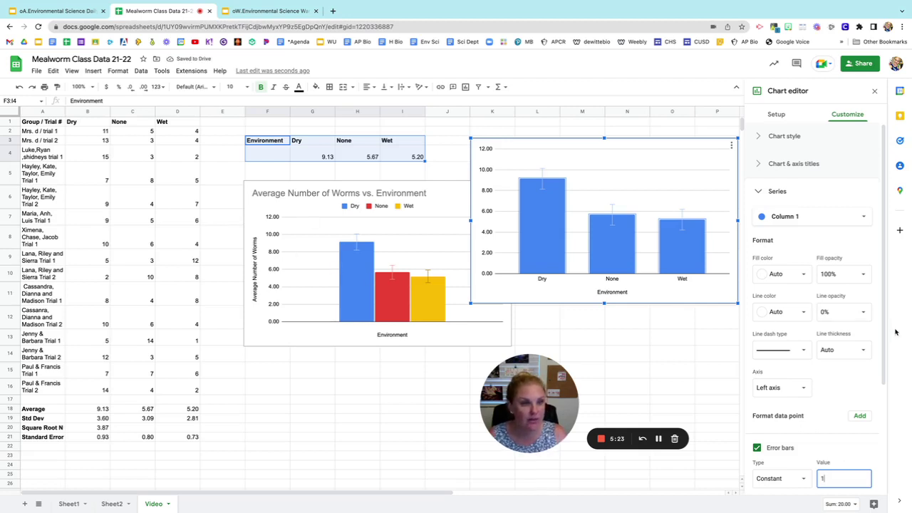
# Turn off Switch rows / columns in the new chart to plot Dry, None and Wet as separate series
pyautogui.click(780, 116)
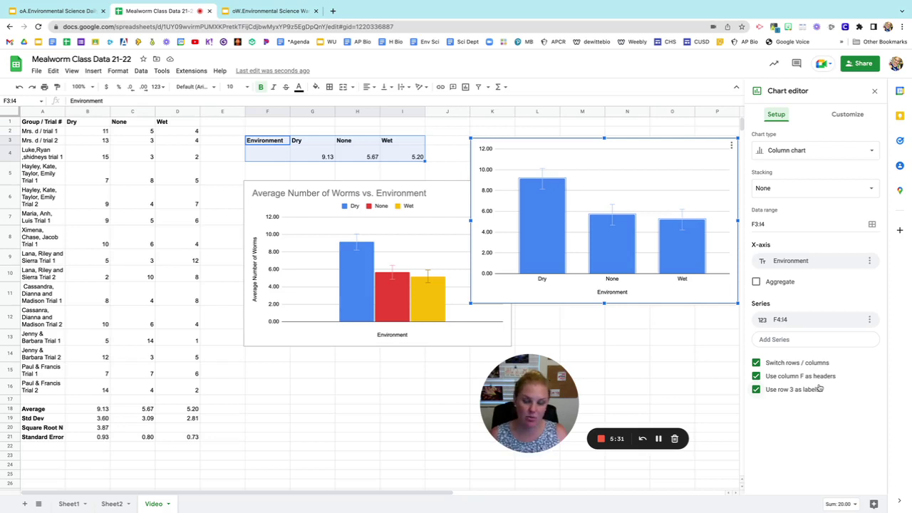
pyautogui.click(757, 364)
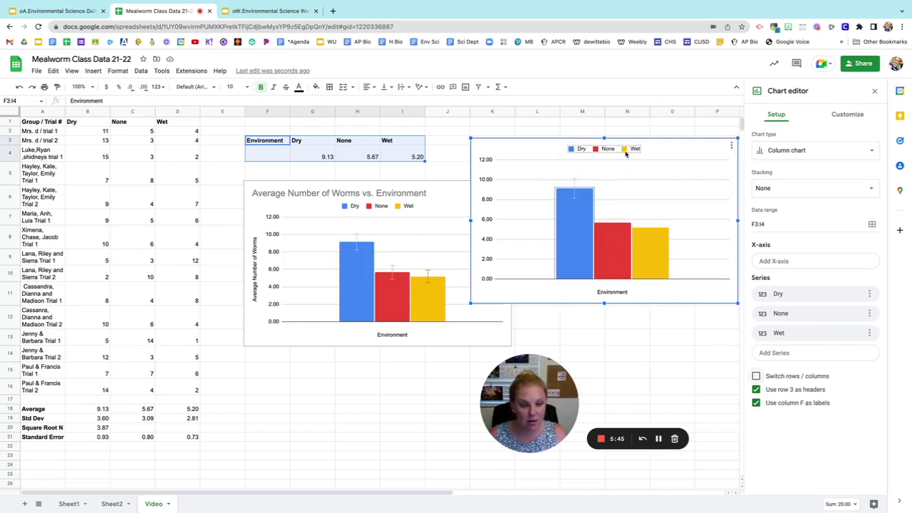
pyautogui.doubleClick(577, 228)
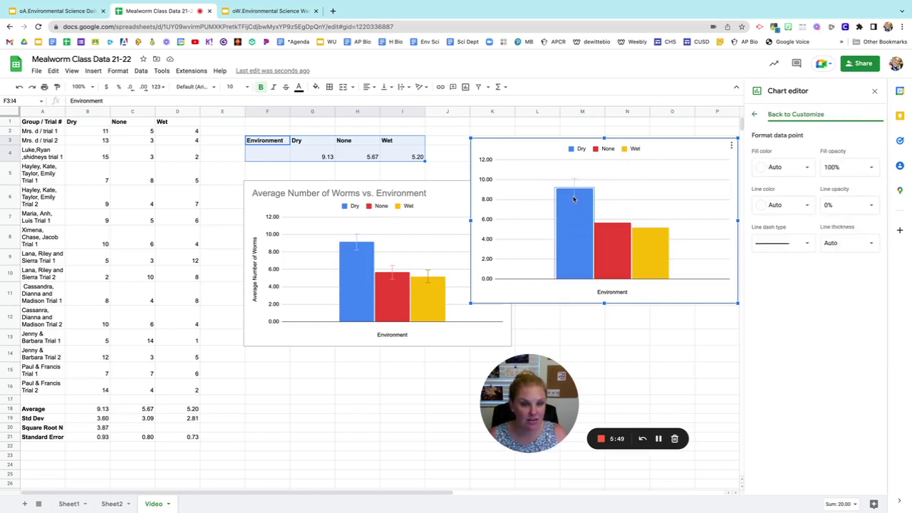
pyautogui.click(754, 114)
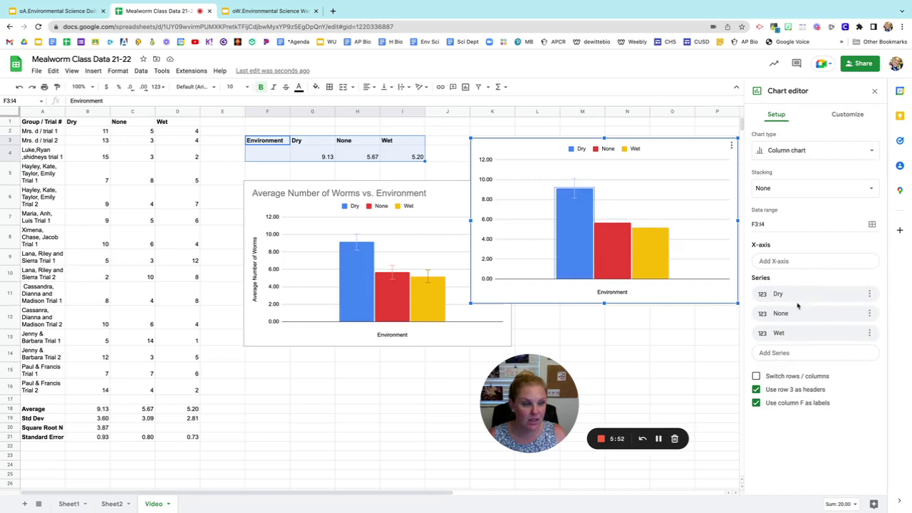
# Turn on error bars for the None series in the new chart
pyautogui.click(841, 114)
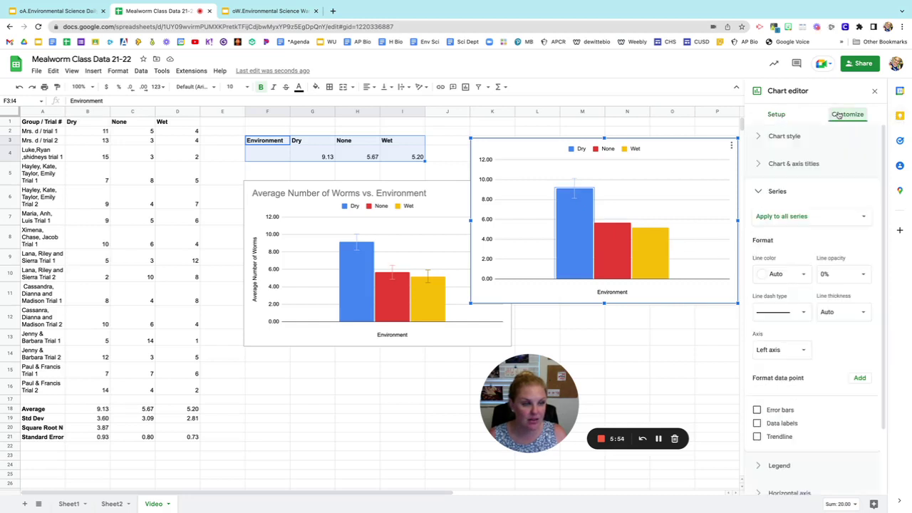
pyautogui.click(788, 222)
pyautogui.click(784, 245)
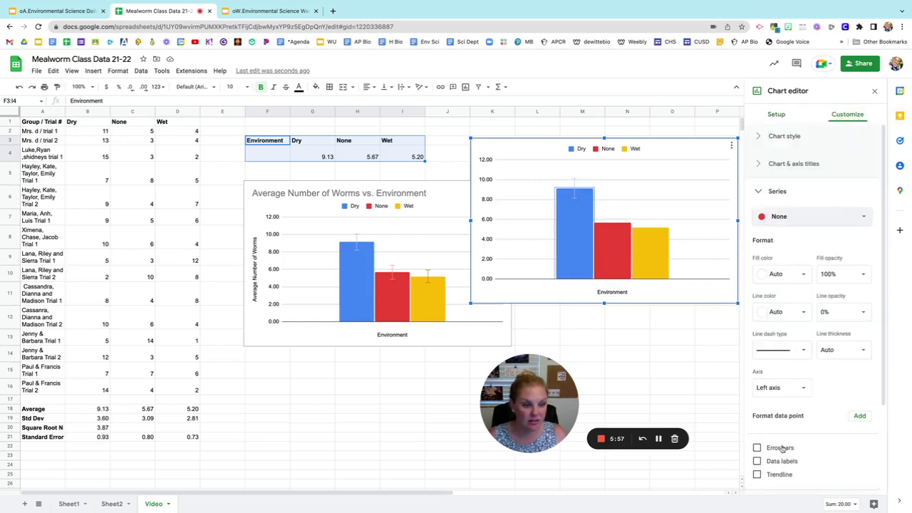
pyautogui.click(758, 448)
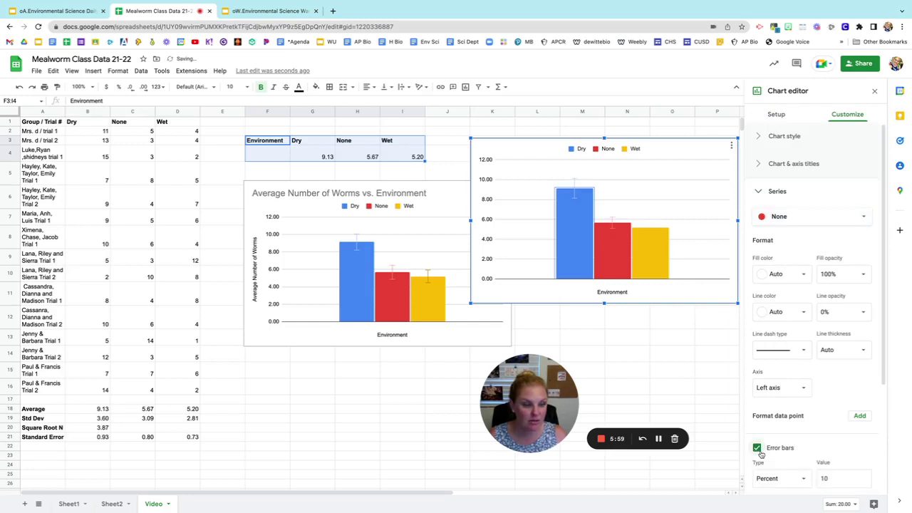
# Turn Switch rows / columns on and off again in the new chart to compare combined and separate series
pyautogui.doubleClick(646, 258)
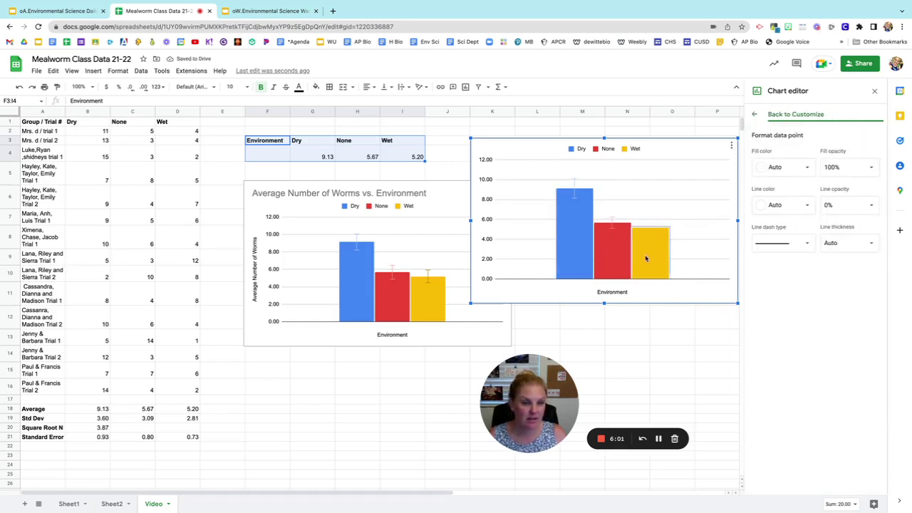
pyautogui.click(767, 115)
pyautogui.click(773, 115)
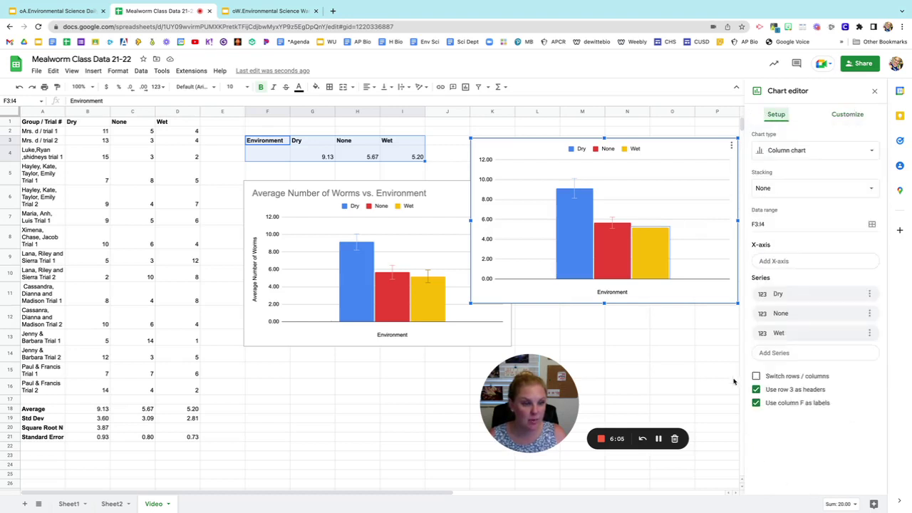
pyautogui.click(757, 375)
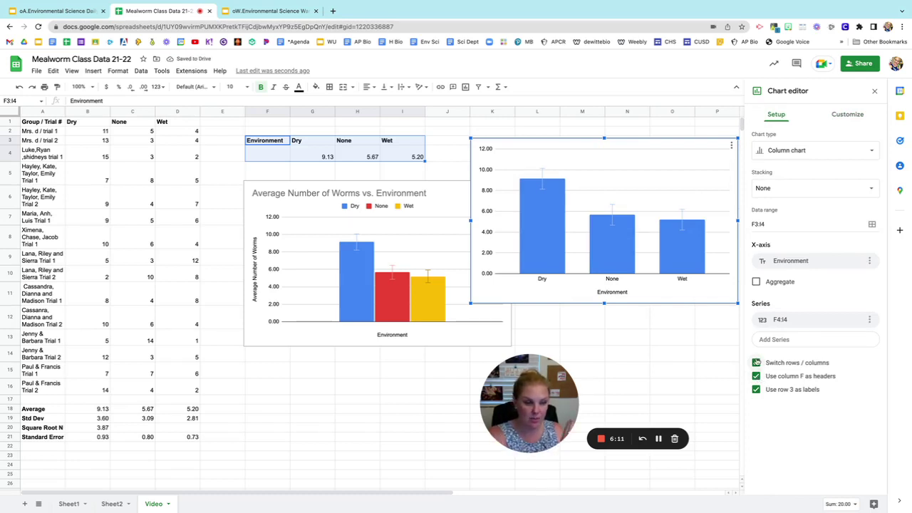
pyautogui.click(756, 364)
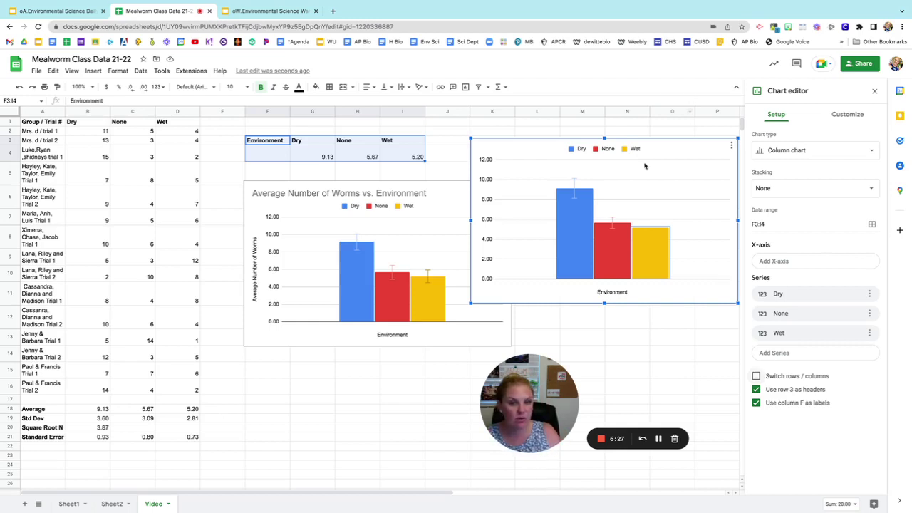
# Delete the second column chart, keeping the original averages chart
pyautogui.moveTo(666, 159); pyautogui.dragTo(664, 234)
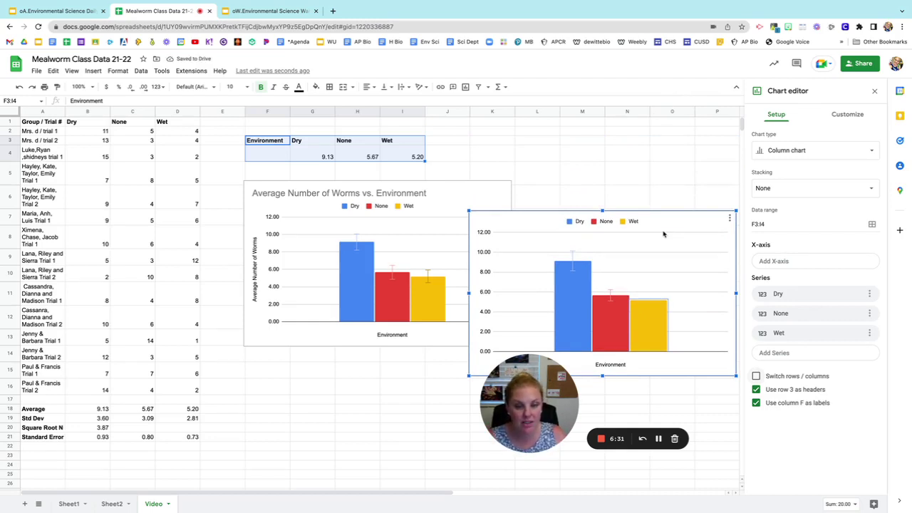
pyautogui.press('Delete')
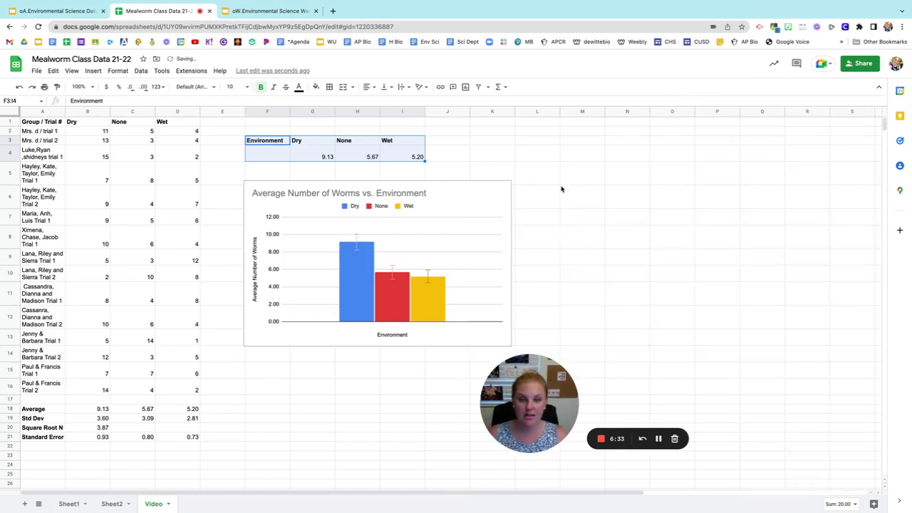
pyautogui.moveTo(530, 379); pyautogui.dragTo(640, 306)
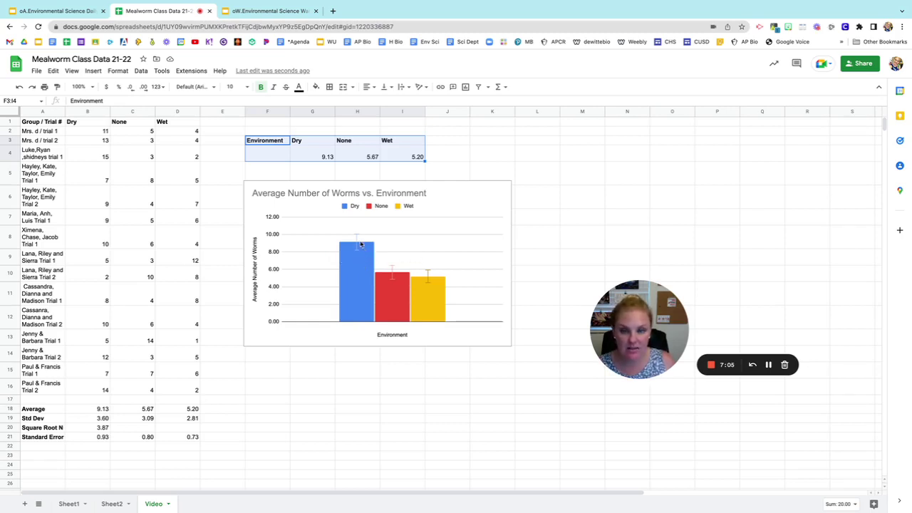
# Examine the Dry, None and Wet average cells above the chart, comparing the None and Wet averages against their error bars
pyautogui.click(315, 156)
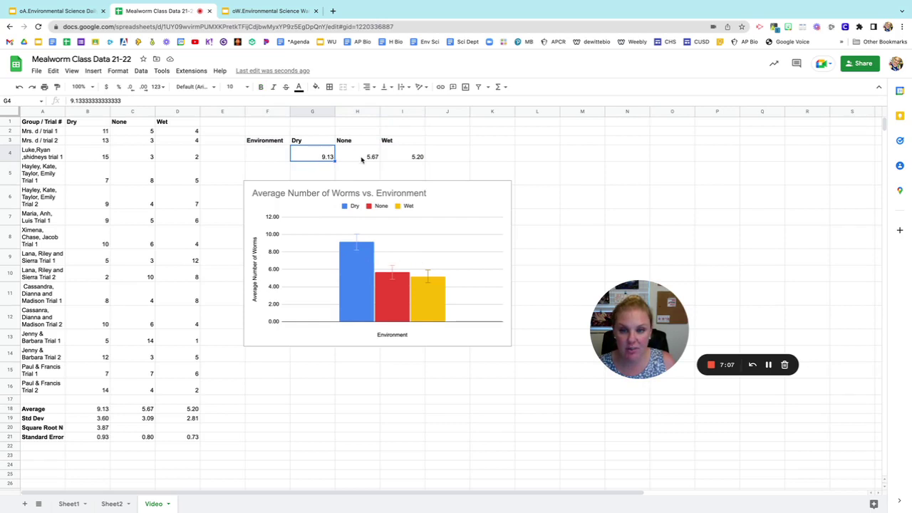
pyautogui.click(362, 159)
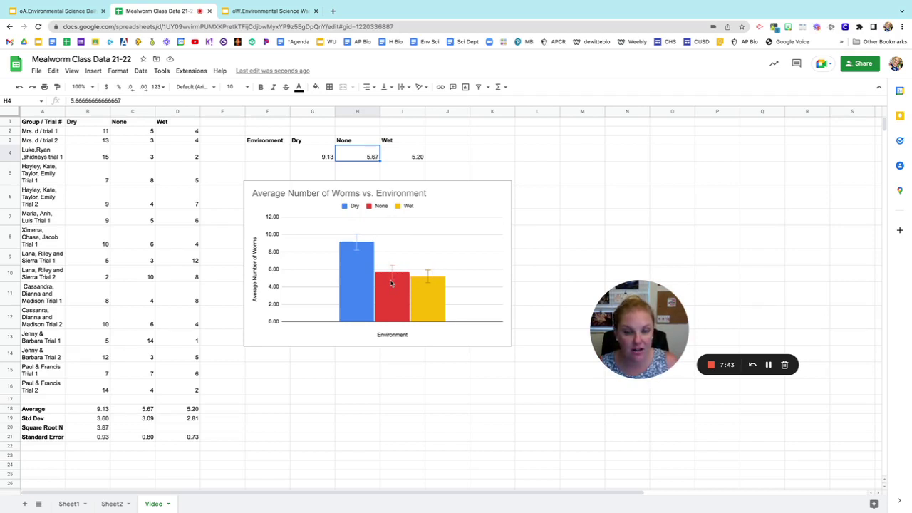
pyautogui.click(409, 160)
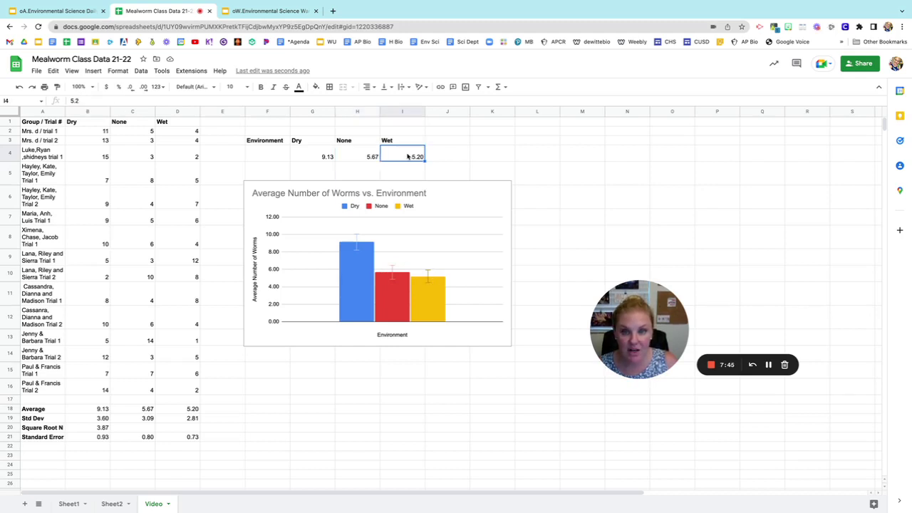
pyautogui.click(352, 161)
pyautogui.click(418, 162)
pyautogui.click(376, 162)
pyautogui.click(401, 163)
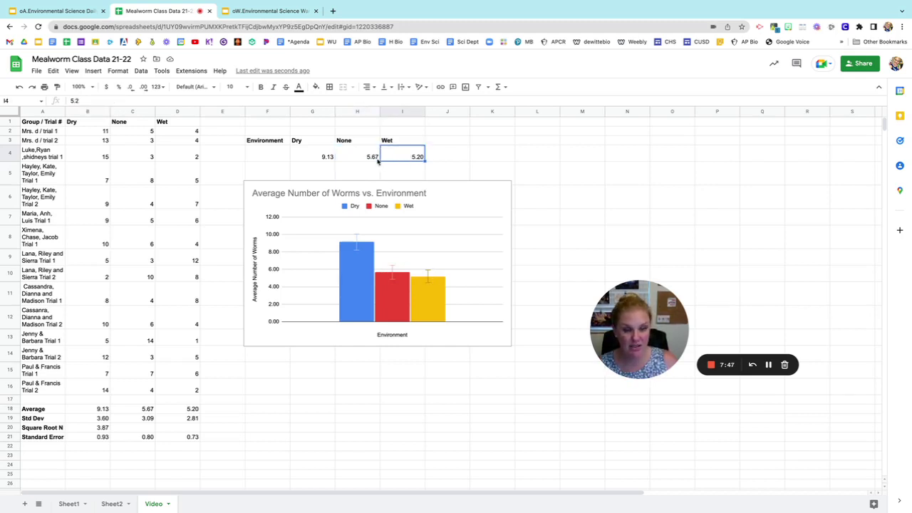
pyautogui.click(378, 162)
pyautogui.click(412, 161)
pyautogui.click(368, 159)
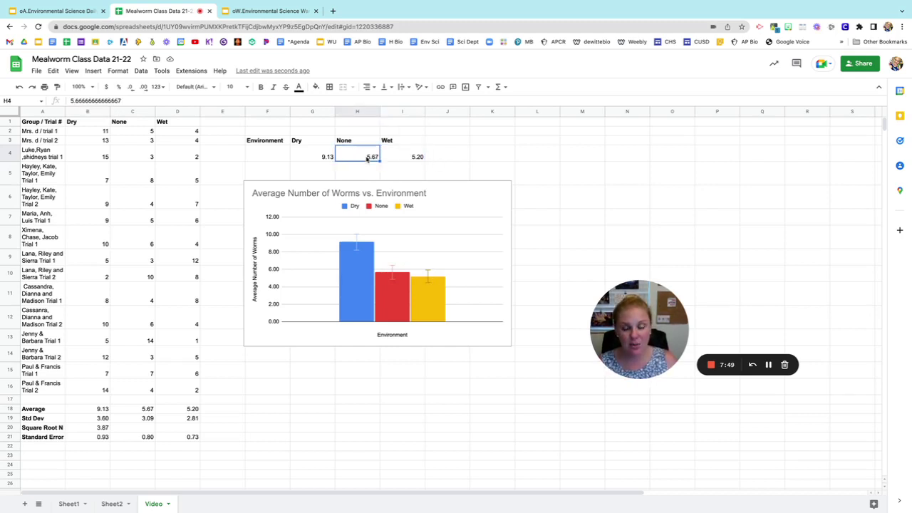